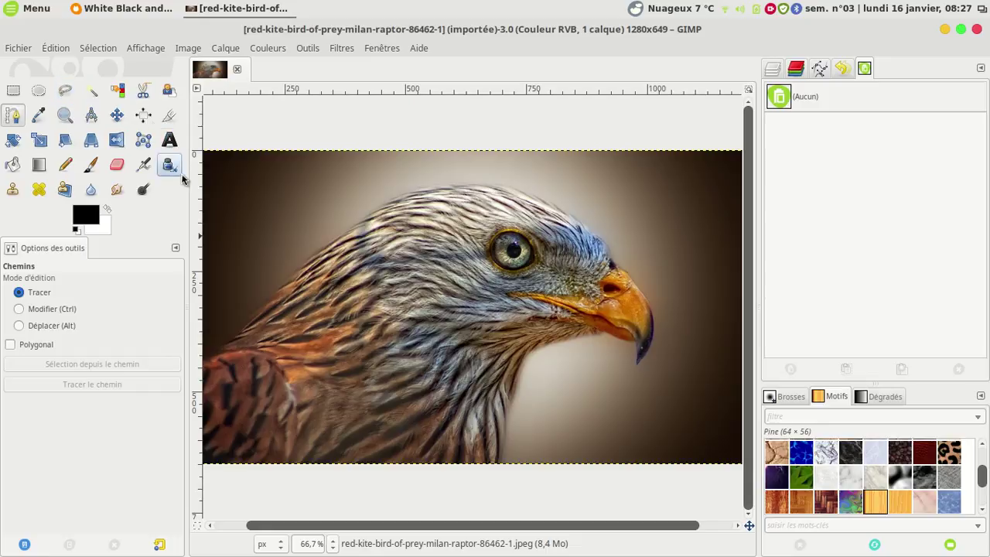
Try selecting the background behind the bird's neck and head with Fuzzy Select, adding adjoining tonal bands and undoing the last addition
left_click(92, 93)
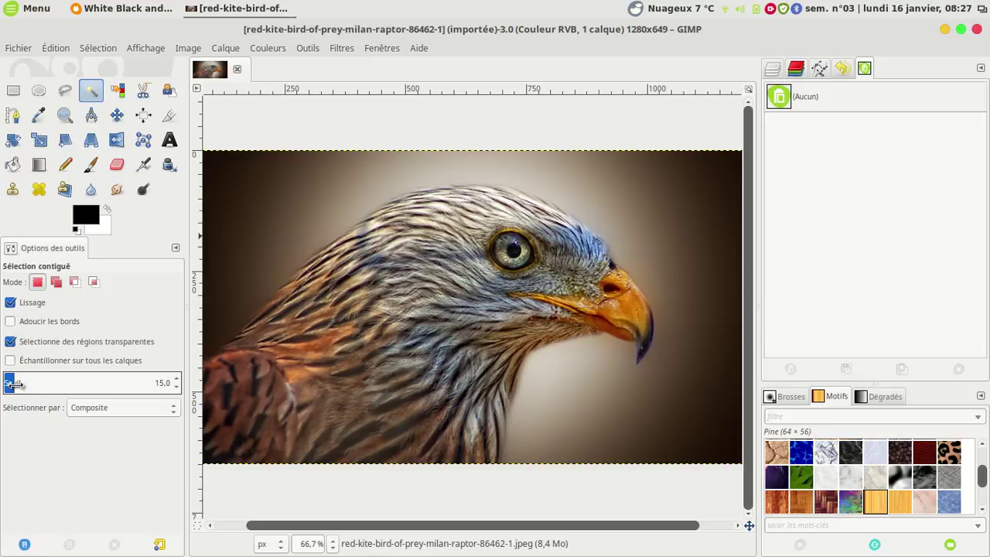
left_click(244, 252)
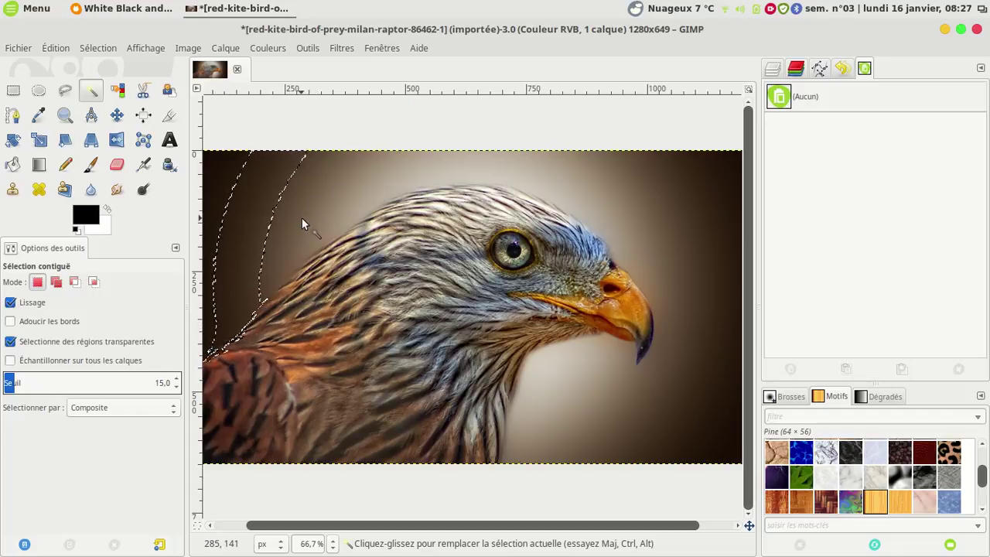
key("shift")
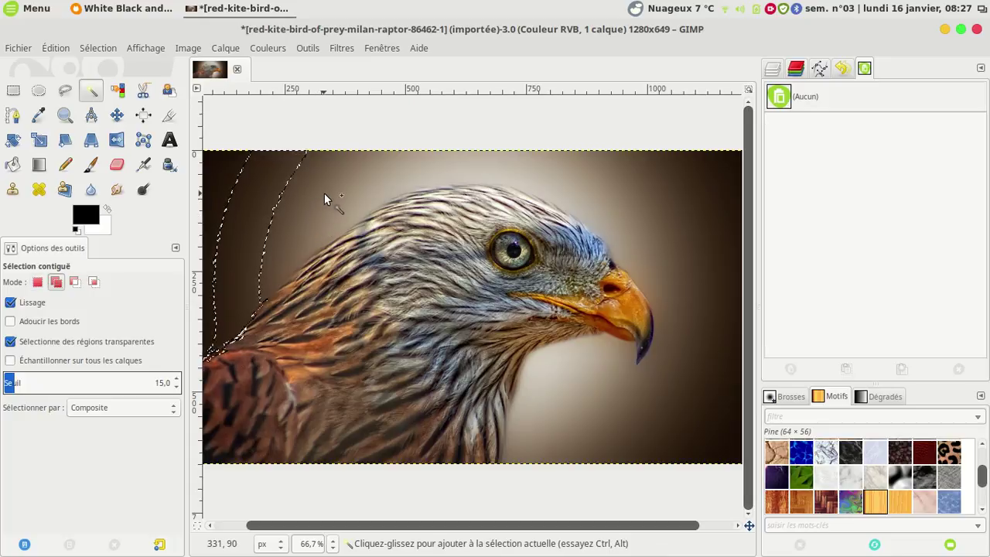
left_click(321, 200, "shift")
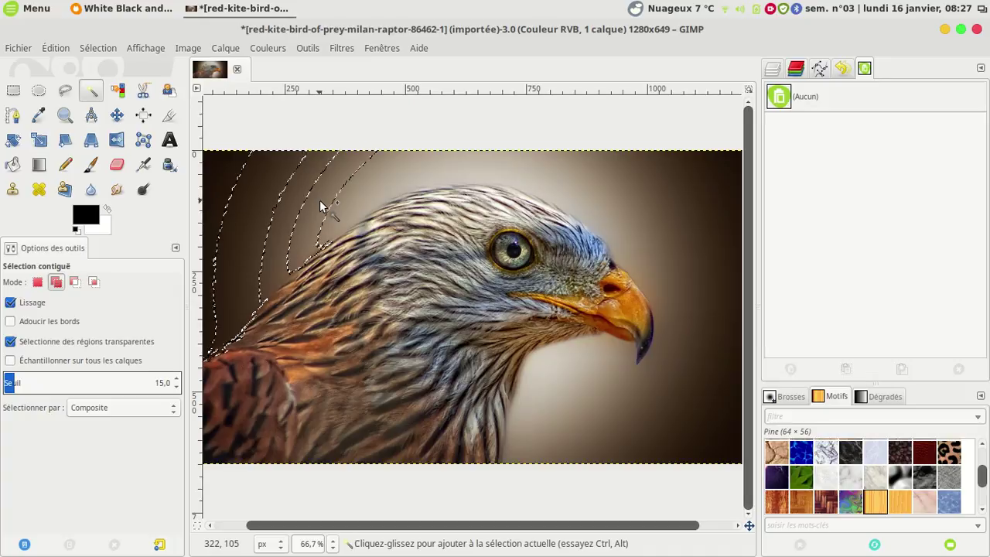
left_click_drag(293, 214, 346, 203)
left_click(456, 177)
left_click_drag(602, 177, 664, 183)
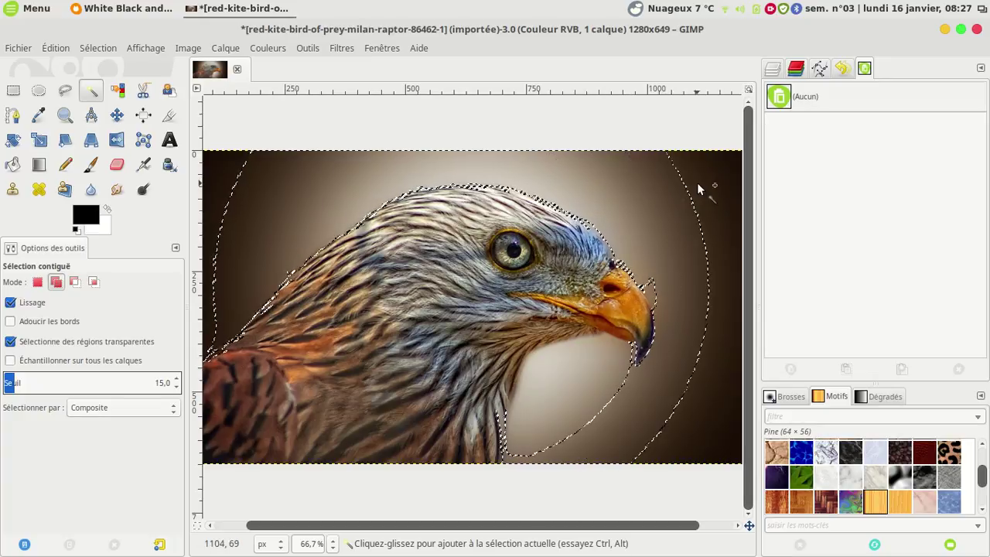
key("ctrl+z")
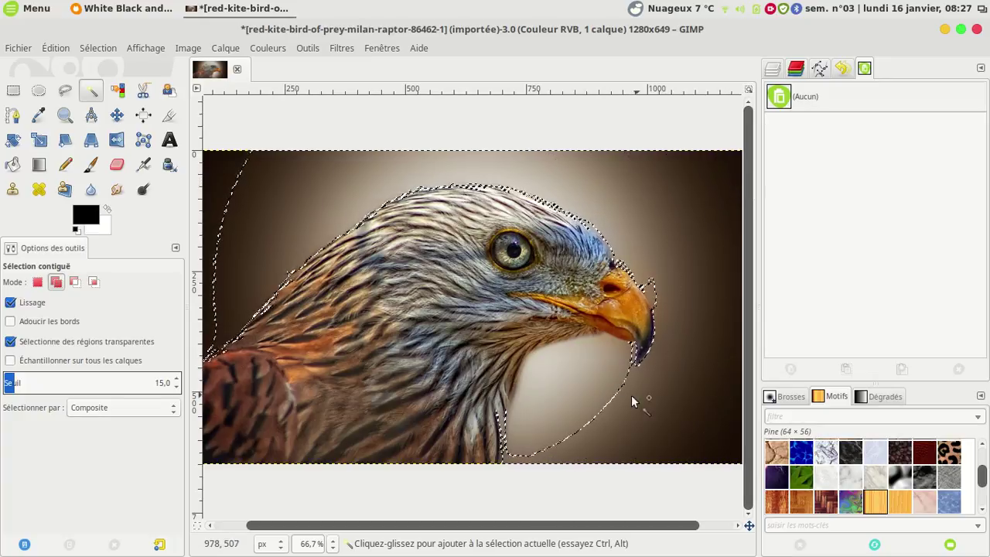
Add the area below the beak and the remaining background to the fuzzy selection, and delete the selected background
left_click(569, 375)
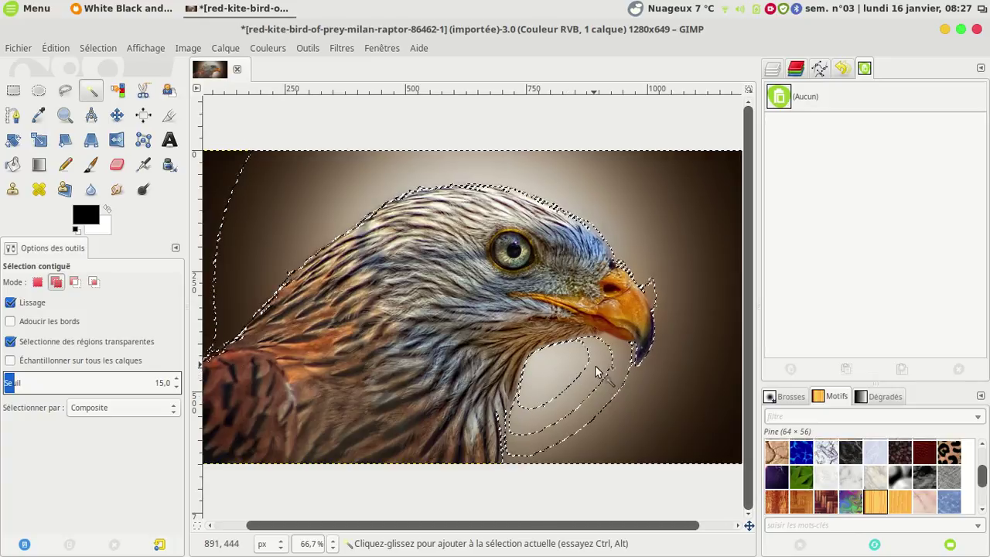
left_click_drag(595, 382, 566, 365)
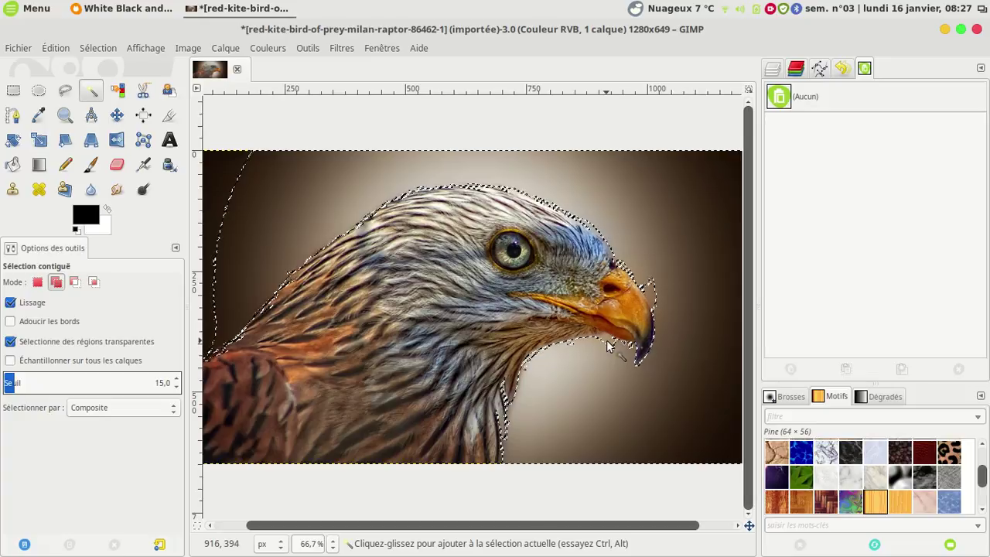
left_click(215, 262)
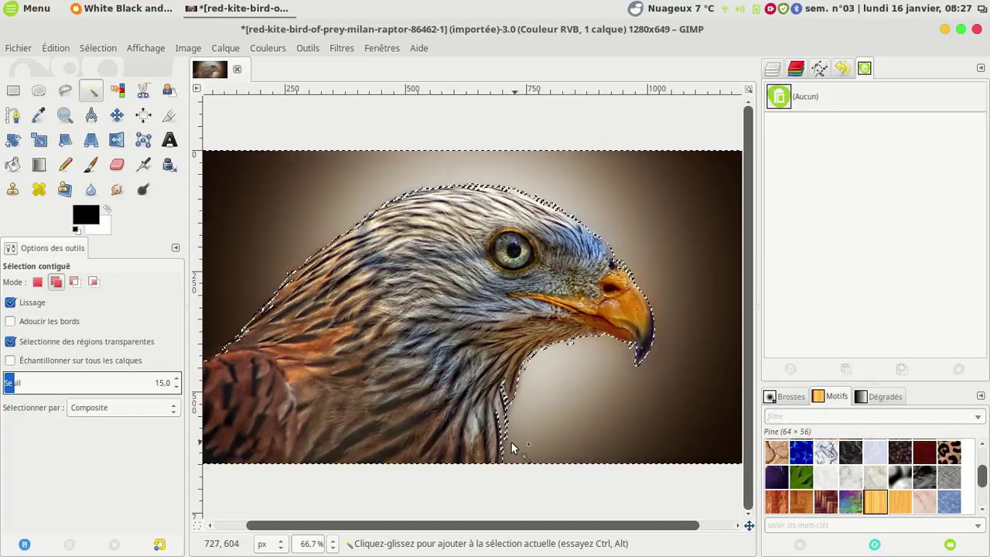
left_click(573, 346, "shift")
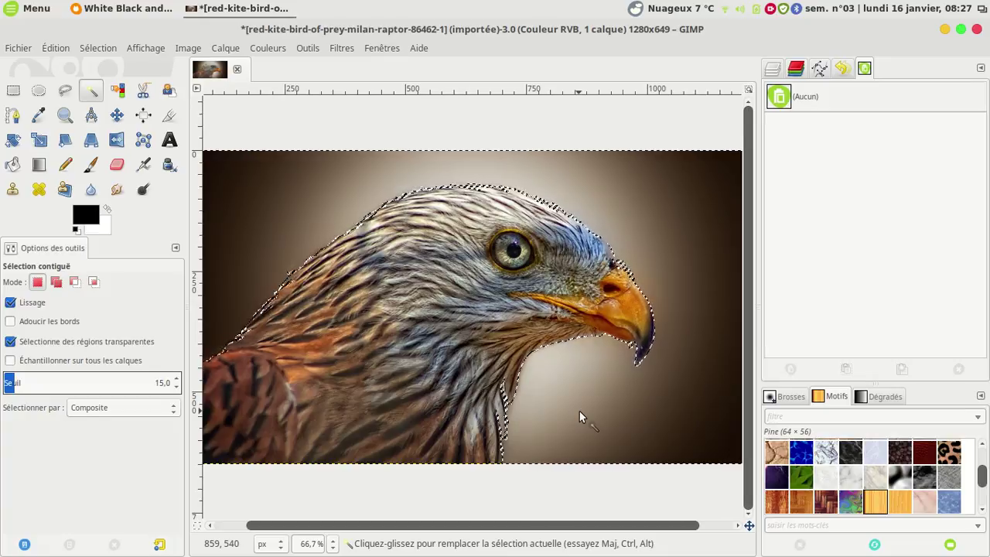
key("Delete")
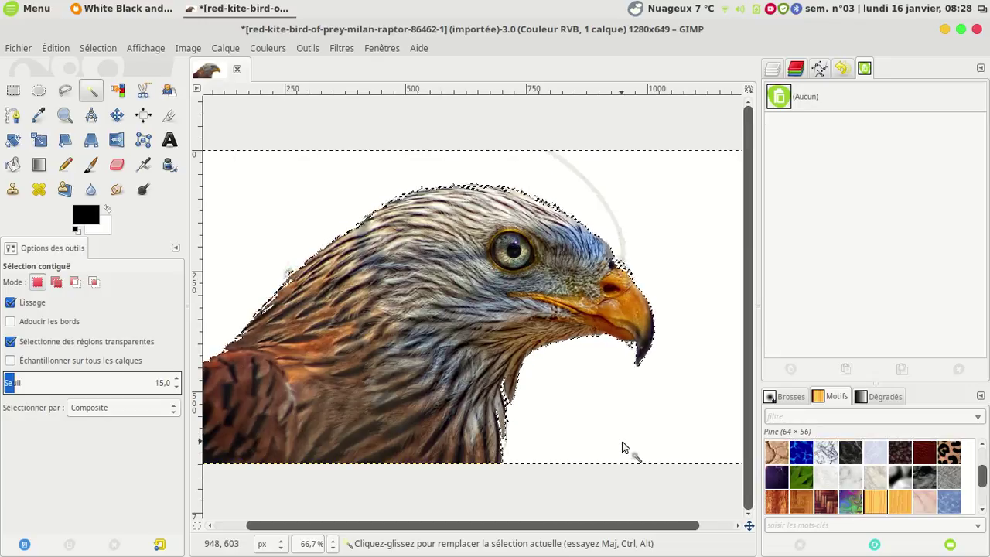
Undo the background deletion and all fuzzy selections through the undo history, back to the base image
left_click(841, 68)
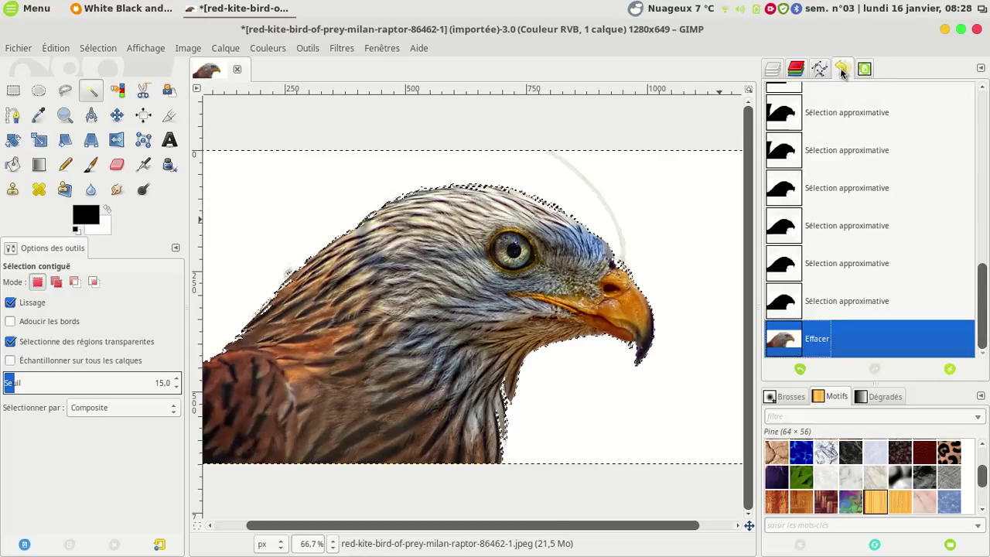
left_click(800, 369)
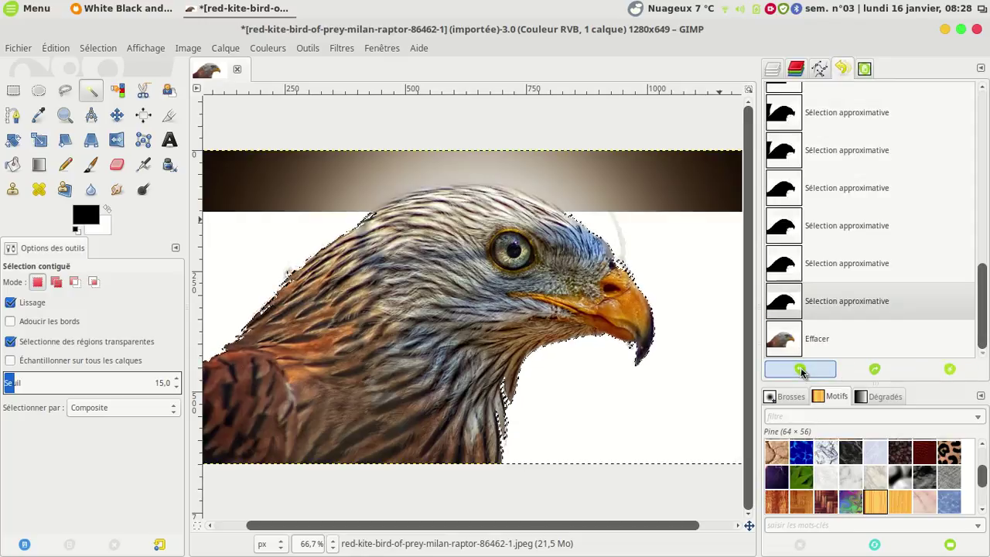
left_click(801, 369)
left_click(801, 369)
left_click(800, 369)
left_click(801, 369)
left_click(800, 369)
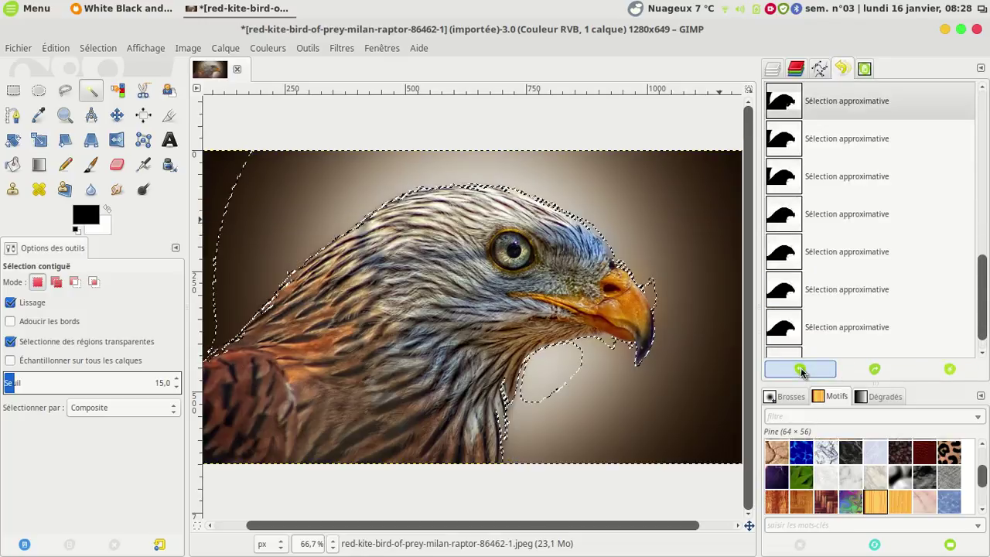
left_click(801, 369)
left_click(800, 369)
left_click(800, 369)
left_click(800, 369)
left_click(800, 369)
left_click(800, 369)
left_click(800, 369)
left_click(800, 369)
left_click(800, 369)
left_click(800, 369)
left_click(800, 369)
left_click(800, 369)
left_click(801, 369)
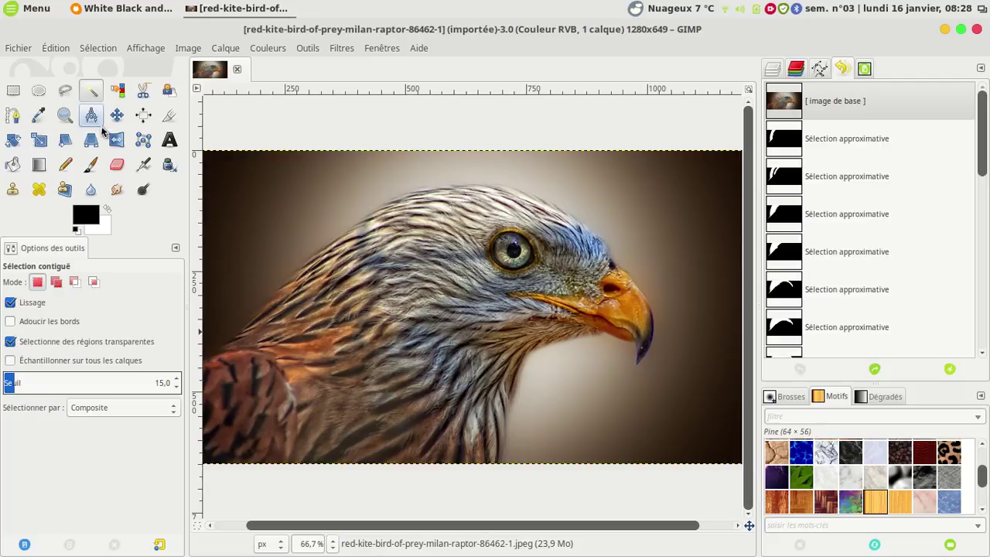
Try tracing the back of the bird's neck with five Scissors Select points, starting at the image's left edge
left_click(144, 93)
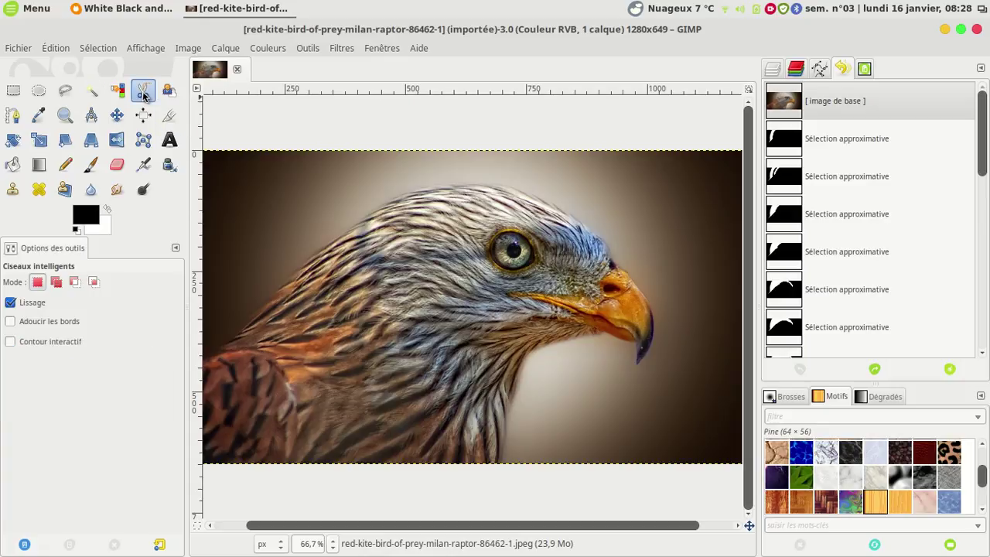
left_click(205, 358)
left_click(243, 323)
left_click(272, 293)
left_click(305, 262)
left_click(342, 230)
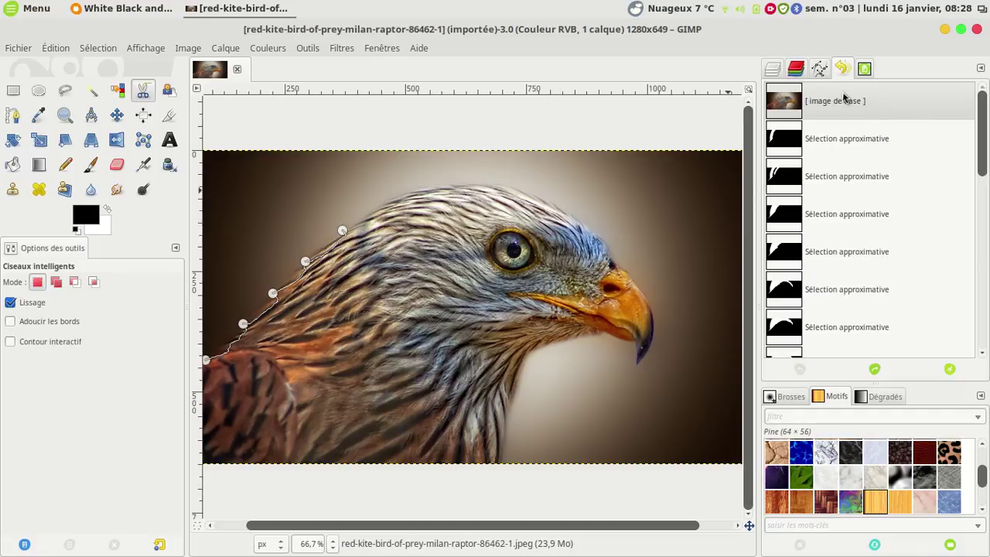
Redo the first fuzzy selection and remove it by selecting nothing
left_click(874, 371)
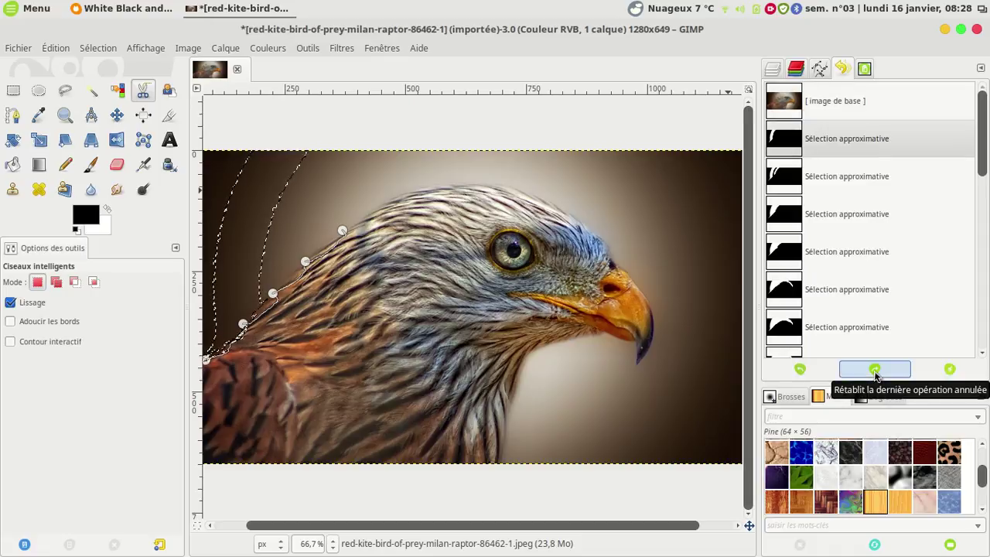
left_click(170, 91)
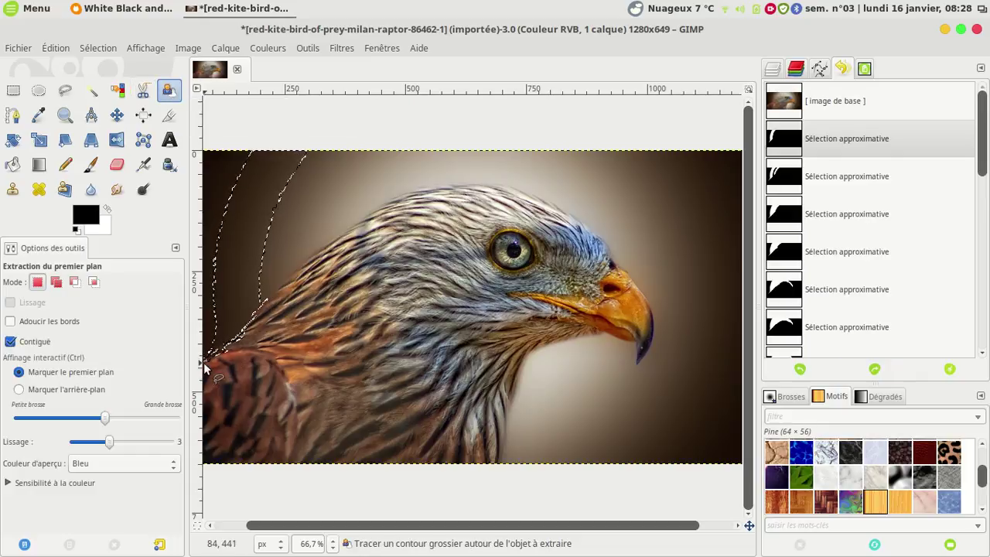
key("m")
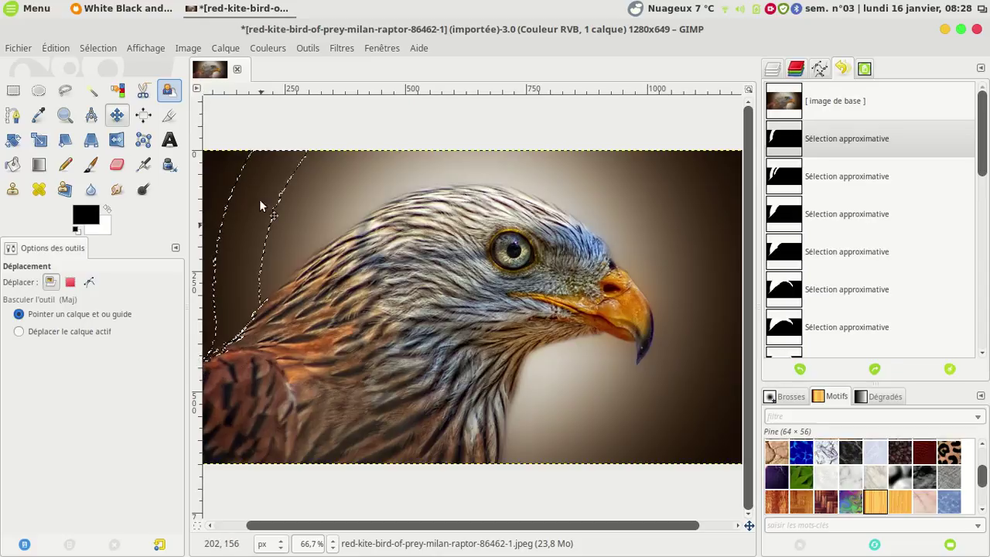
left_click(104, 48)
left_click(109, 83)
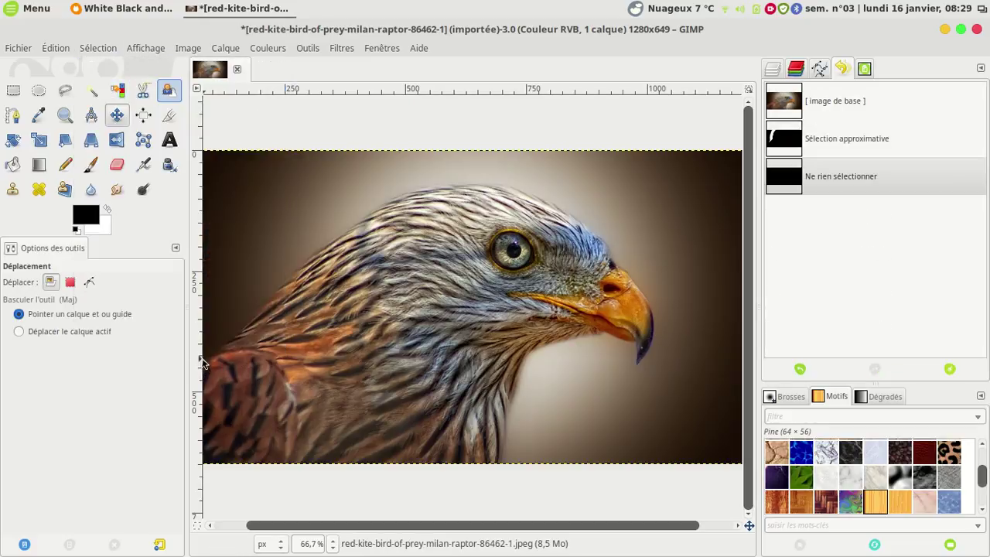
left_click_drag(205, 359, 233, 329)
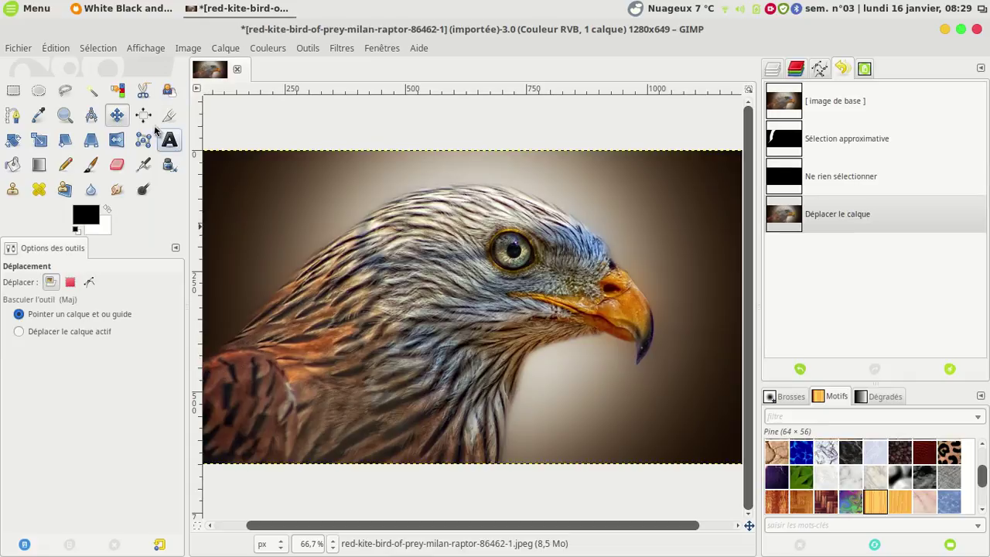
Start a rough Foreground Select outline at the image's left edge, following the neck and crown to the front of the beak
left_click(169, 91)
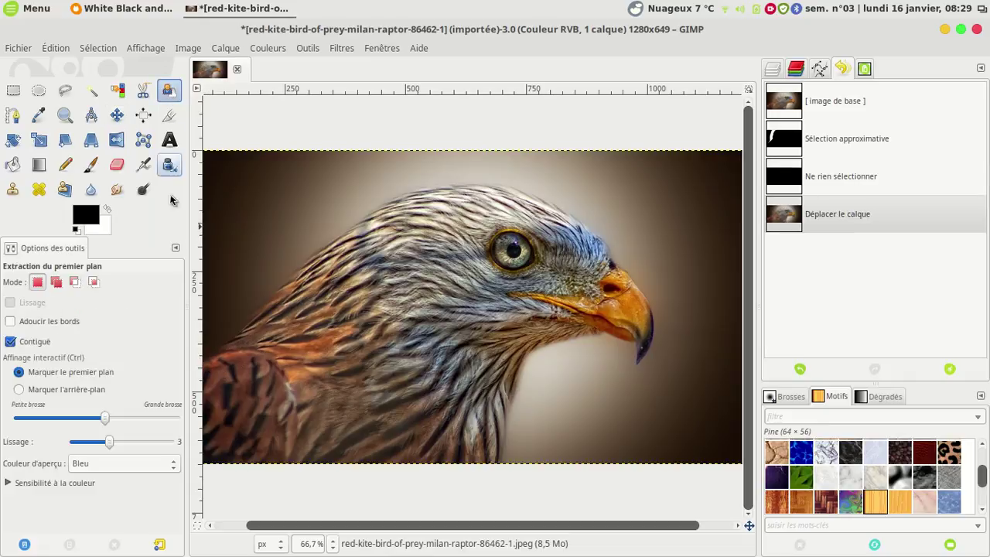
left_click(205, 356)
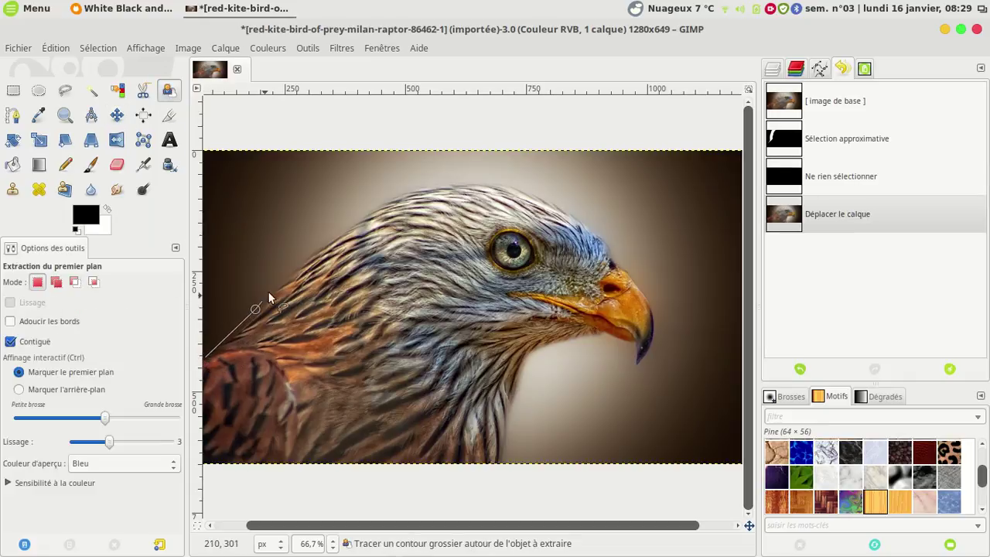
left_click(319, 247)
left_click(413, 190)
left_click(501, 183)
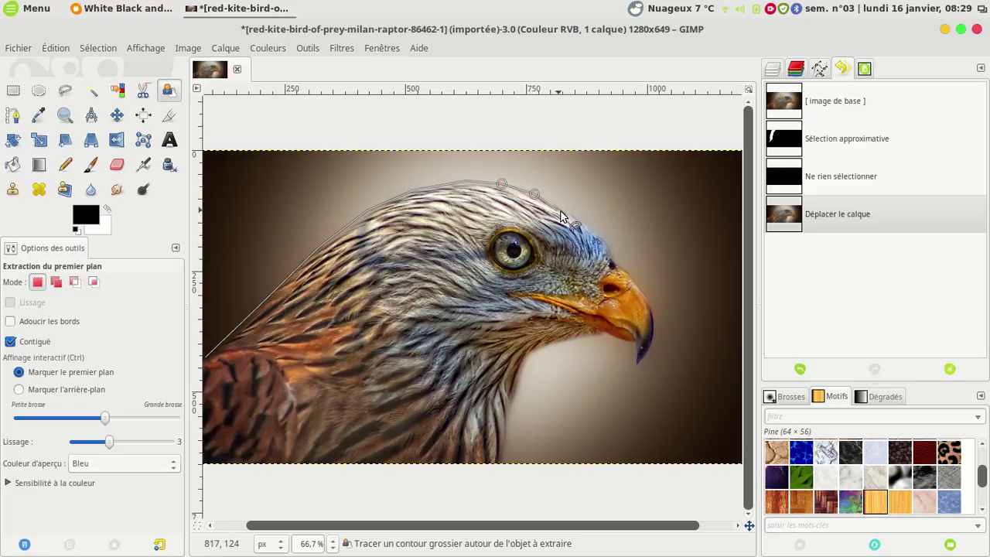
left_click(563, 209)
left_click(580, 221)
left_click(600, 237)
left_click(624, 271)
left_click(639, 289)
left_click(650, 306)
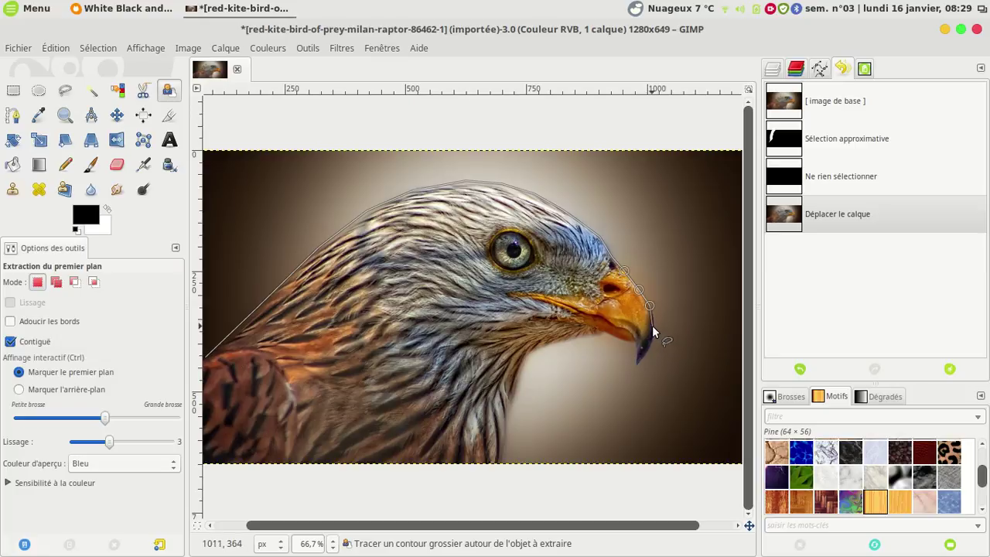
Continue the outline around the beak tip, throat and lower image edge, and close it at its starting point
left_click(653, 325)
left_click(651, 343)
left_click(635, 364)
left_click(604, 334)
left_click(569, 341)
left_click(519, 372)
left_click(512, 404)
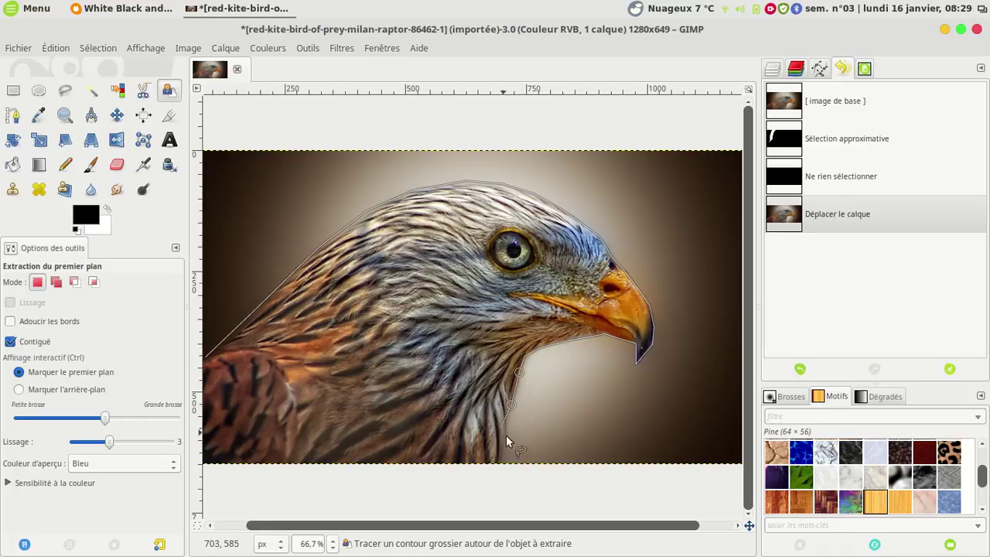
left_click(501, 462)
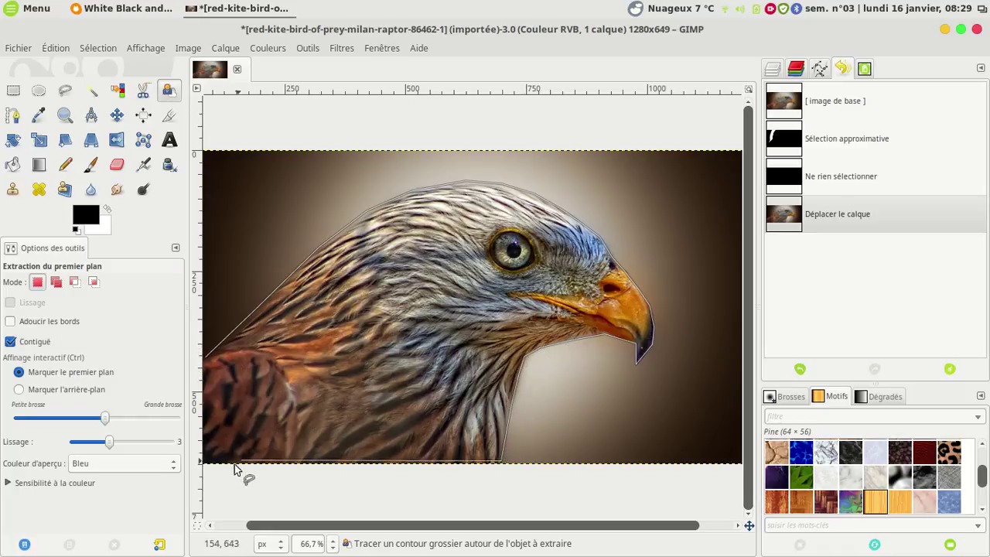
left_click(205, 465)
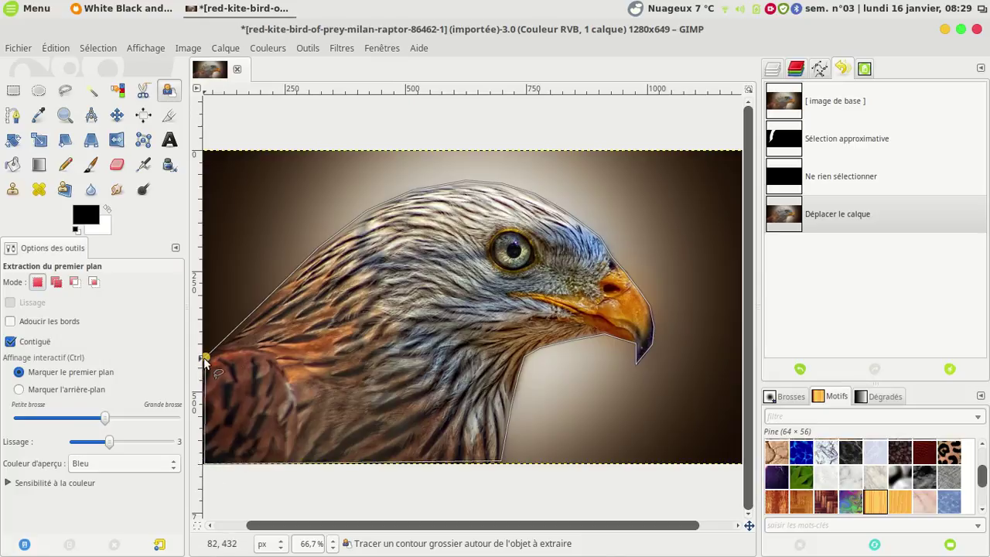
left_click(205, 357)
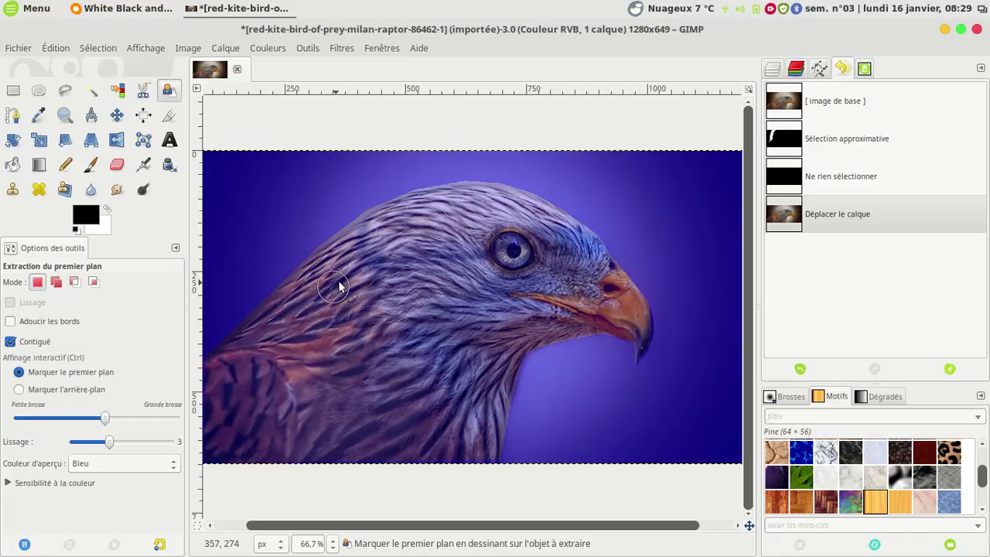
Mark the bird's head, neck and body as foreground with broad strokes, and validate the selection
mouse_move(491, 204)
left_mouse_down()
mouse_move(413, 214)
mouse_move(327, 268)
mouse_move(278, 329)
mouse_move(230, 359)
mouse_move(225, 445)
mouse_move(480, 442)
mouse_move(522, 329)
mouse_move(562, 313)
mouse_move(628, 309)
mouse_move(565, 232)
mouse_move(526, 212)
mouse_move(501, 208)
mouse_move(512, 230)
mouse_move(498, 220)
mouse_move(569, 258)
mouse_move(588, 291)
mouse_move(523, 251)
mouse_move(447, 232)
mouse_move(416, 238)
mouse_move(297, 326)
left_mouse_up()
mouse_move(263, 374)
left_mouse_down()
mouse_move(249, 419)
mouse_move(460, 438)
mouse_move(474, 419)
mouse_move(261, 399)
mouse_move(319, 389)
left_mouse_up()
left_click_drag(410, 386, 475, 389)
mouse_move(283, 358)
left_mouse_down()
mouse_move(478, 359)
mouse_move(560, 292)
mouse_move(425, 263)
mouse_move(319, 312)
mouse_move(299, 340)
mouse_move(491, 326)
mouse_move(539, 307)
mouse_move(364, 314)
mouse_move(479, 286)
mouse_move(424, 284)
left_mouse_up()
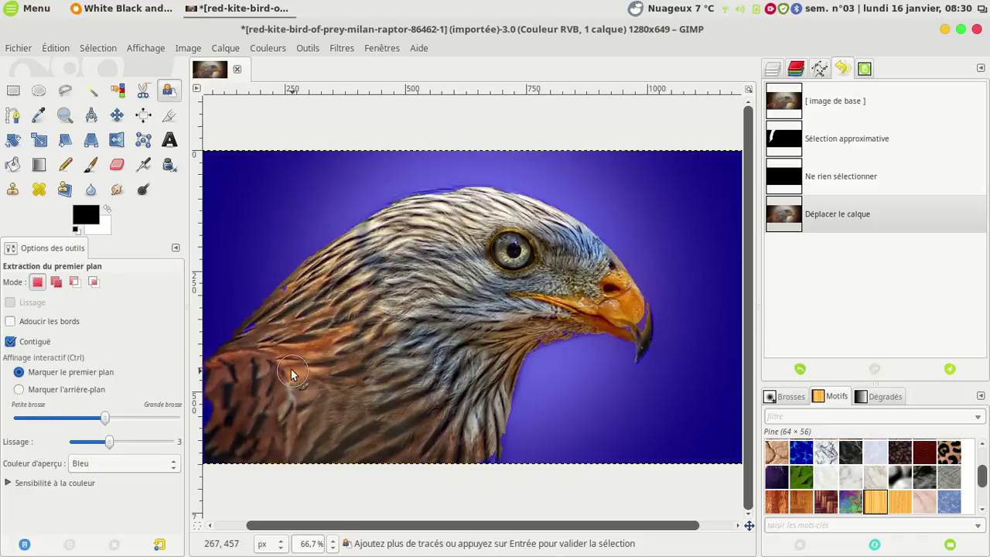
mouse_move(301, 297)
left_mouse_down()
mouse_move(220, 369)
mouse_move(218, 438)
left_mouse_up()
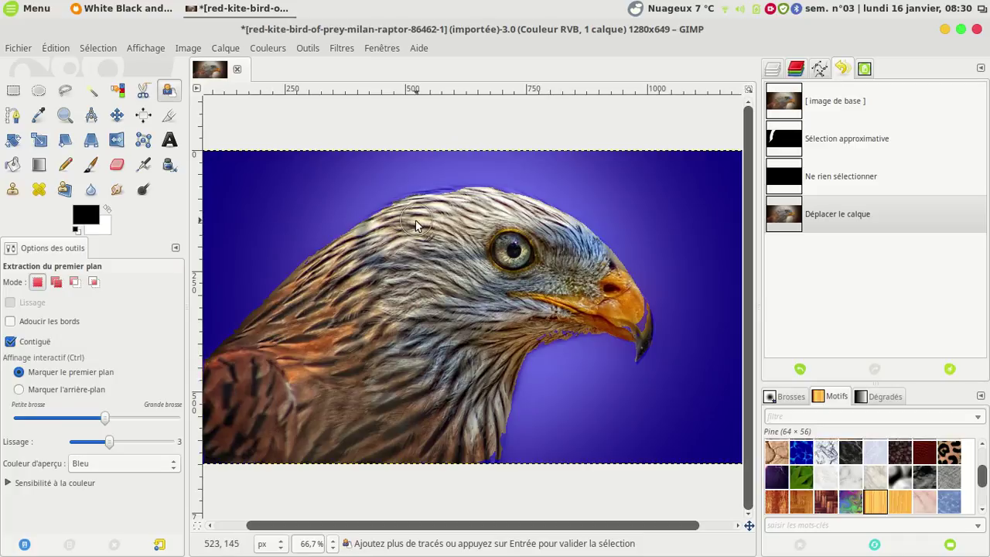
mouse_move(380, 229)
left_mouse_down()
mouse_move(478, 199)
mouse_move(508, 203)
mouse_move(567, 226)
mouse_move(633, 309)
mouse_move(636, 323)
mouse_move(572, 325)
mouse_move(526, 348)
mouse_move(499, 380)
mouse_move(486, 451)
mouse_move(488, 439)
left_mouse_up()
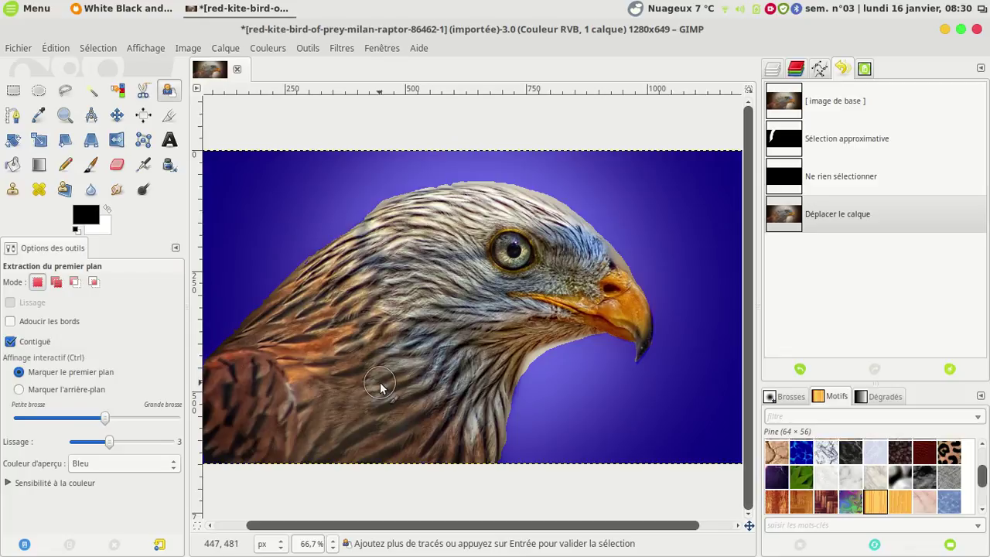
key("Return")
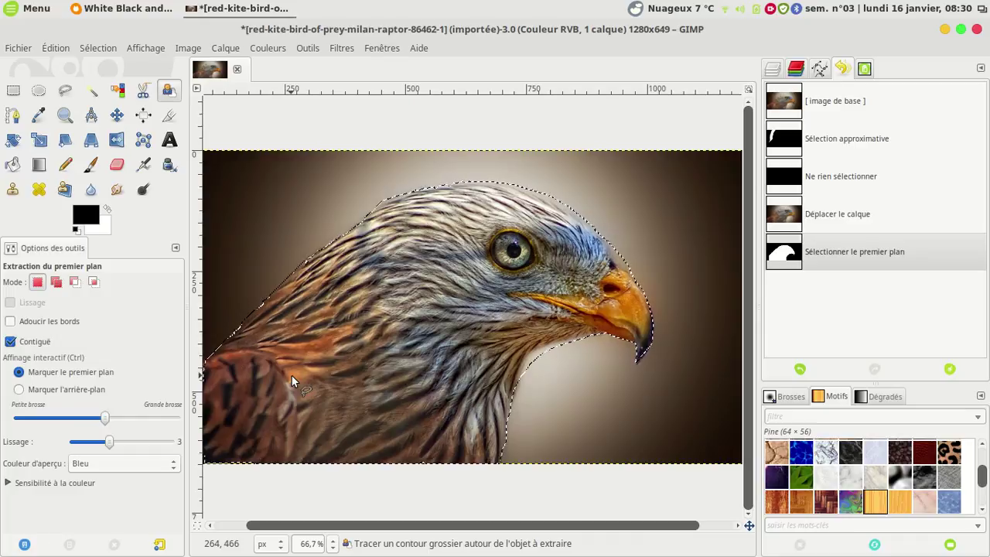
Invert the selection and invert it back, then try erasing the selected bird and undo the erasure
left_click(104, 49)
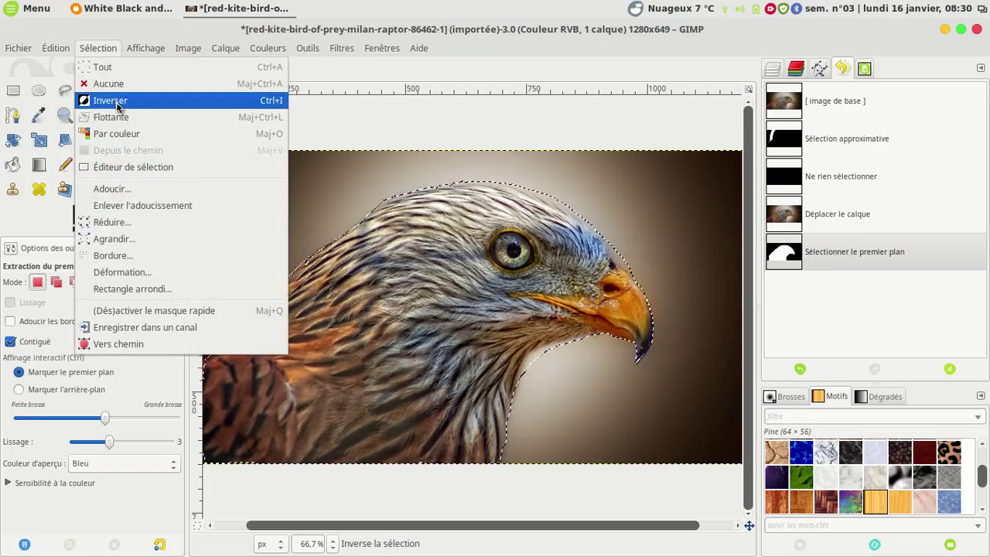
left_click(110, 100)
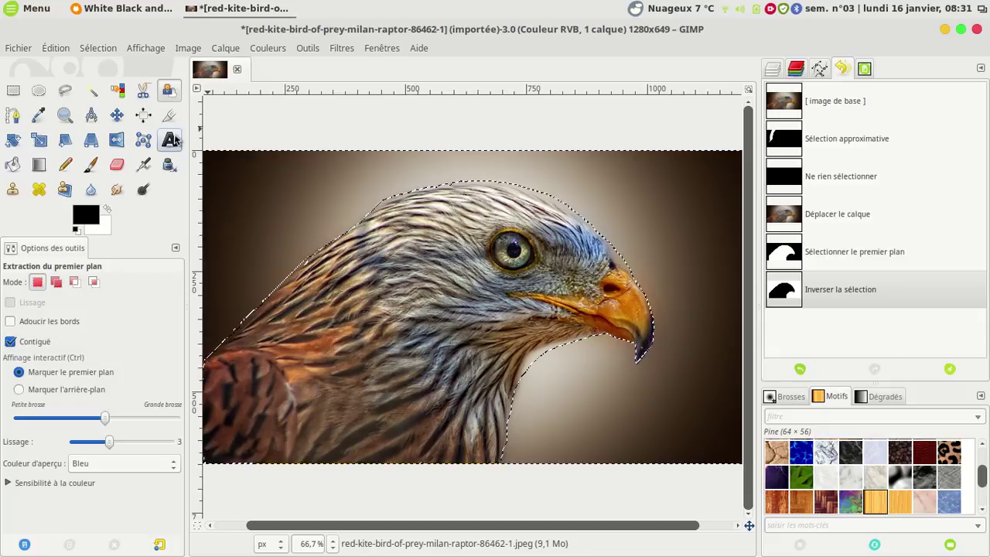
left_click(96, 48)
left_click(110, 100)
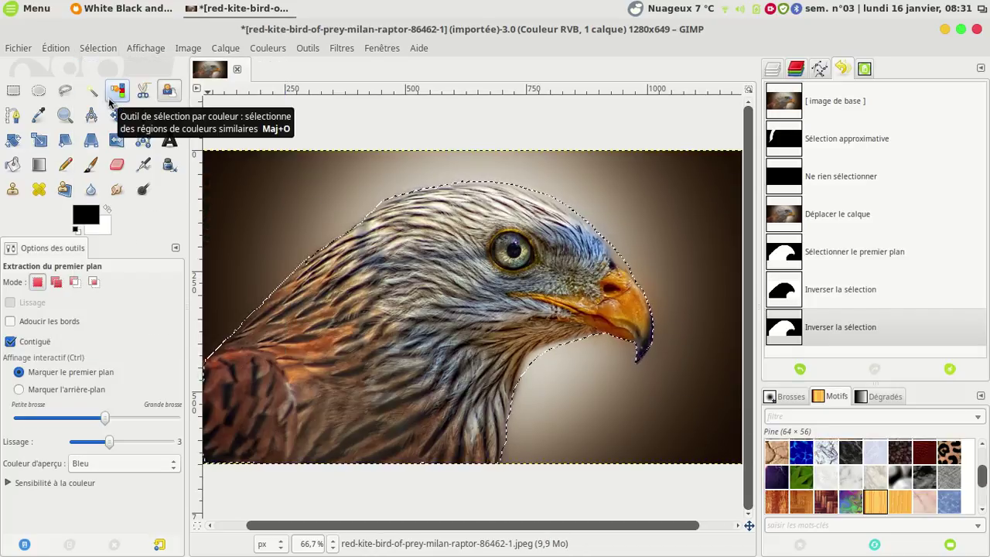
key("Delete")
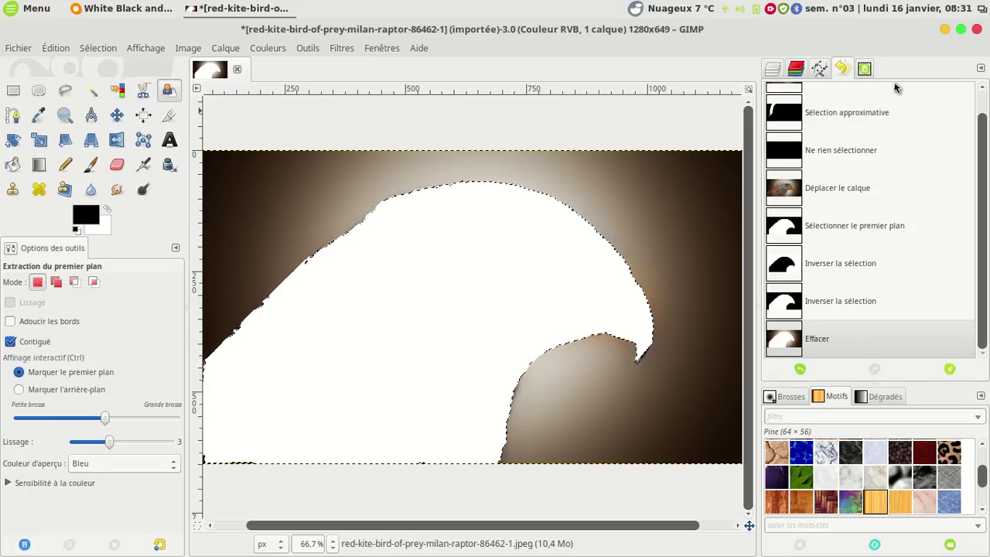
left_click(797, 368)
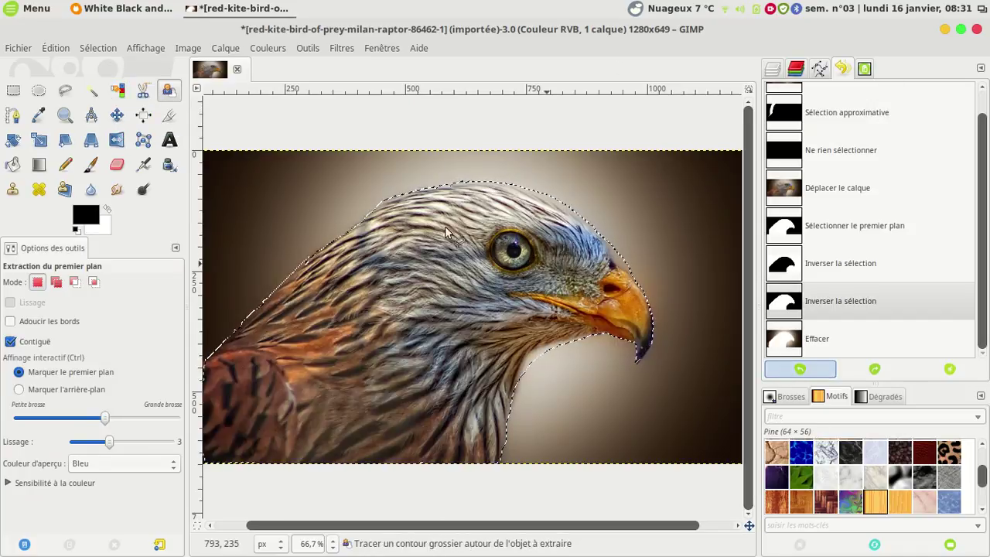
Invert the selection to cover the background, erase it, and undo the erasure
left_click(98, 48)
left_click(117, 105)
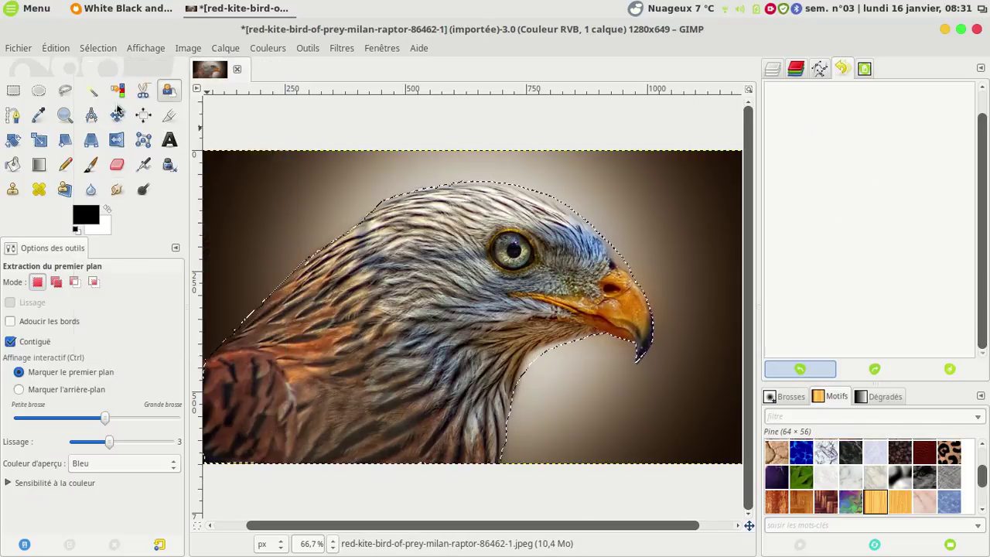
key("Delete")
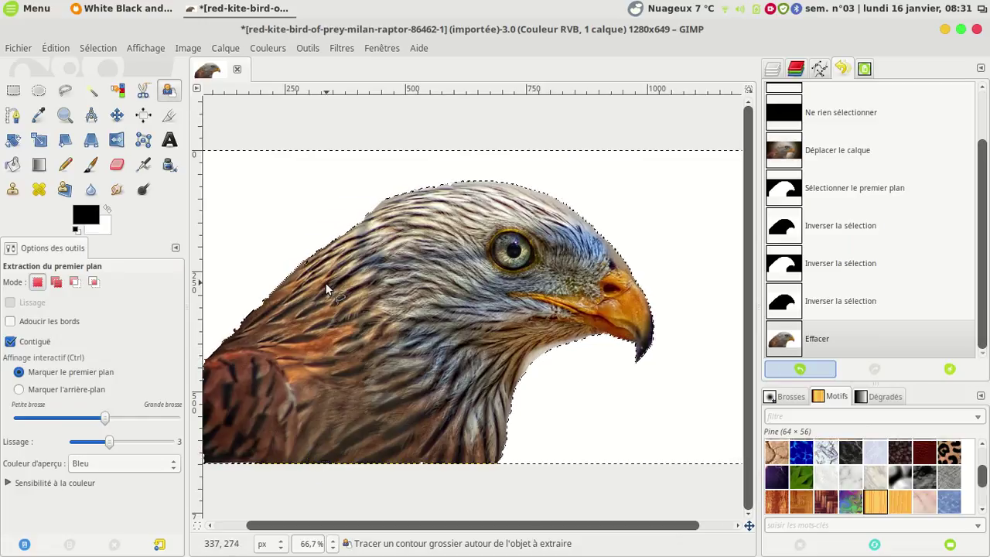
left_click(801, 369)
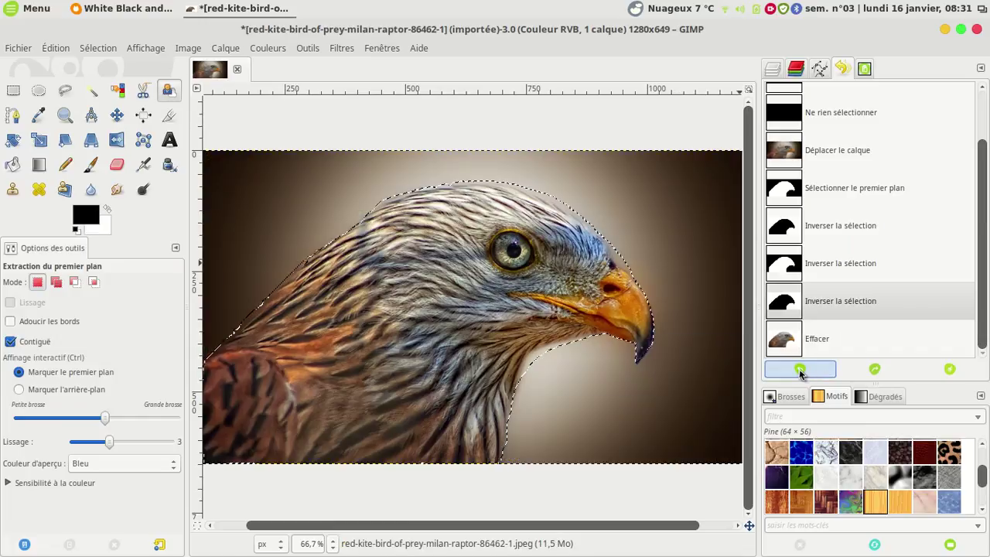
Clear the selection and start a path at the image's left edge, following the neck, crown and forehead to the front of the beak
left_click(98, 47)
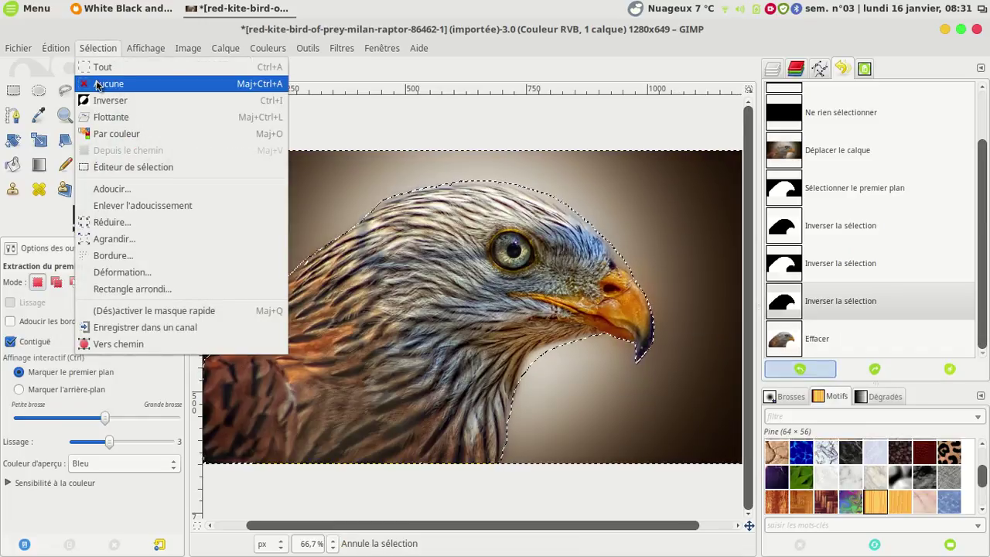
left_click(99, 84)
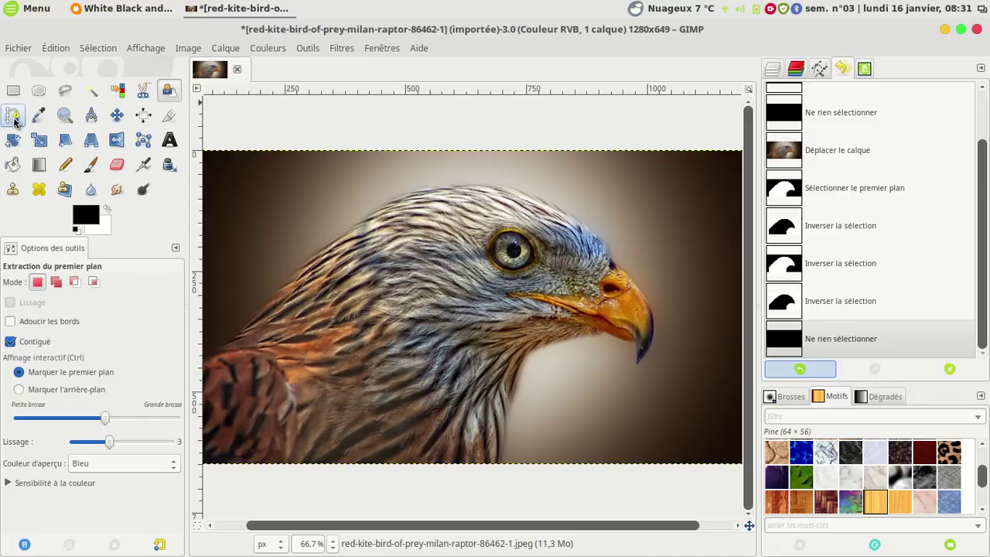
left_click(13, 116)
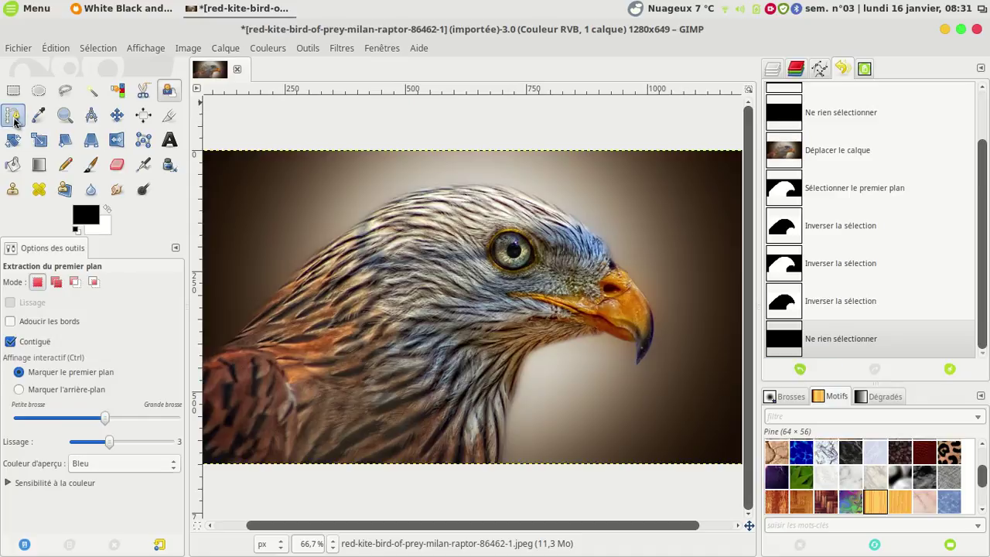
left_click(203, 359)
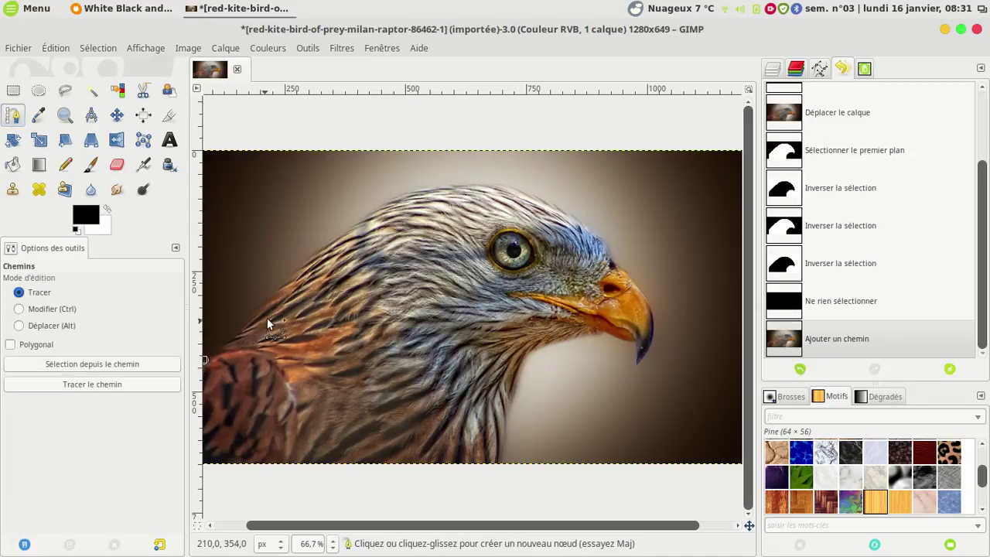
left_click(324, 242)
left_click(421, 186)
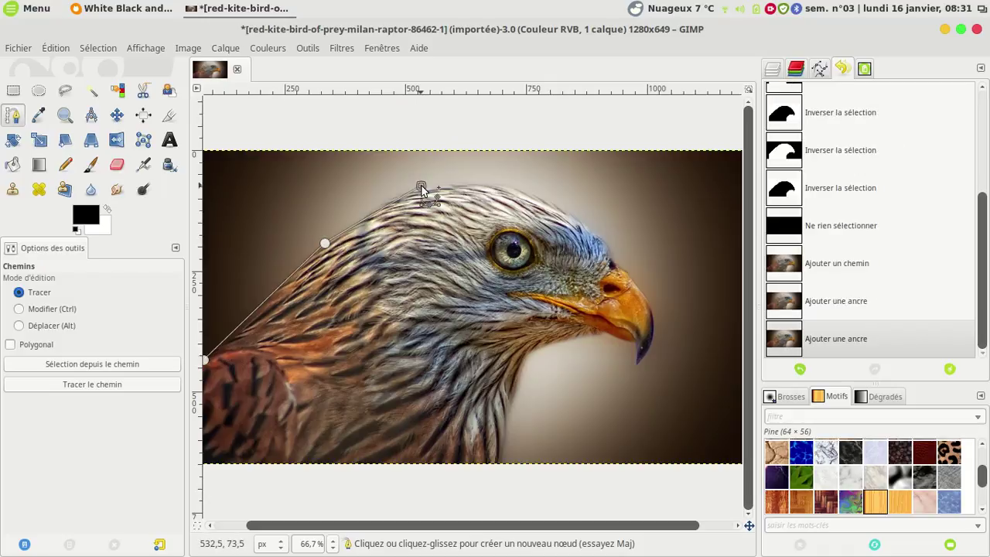
left_click(554, 206)
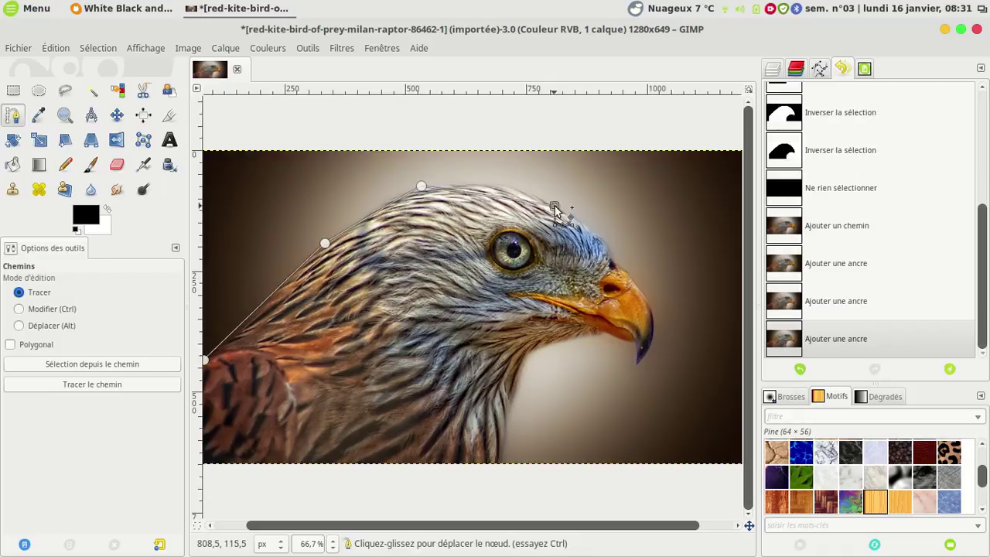
left_click(602, 241)
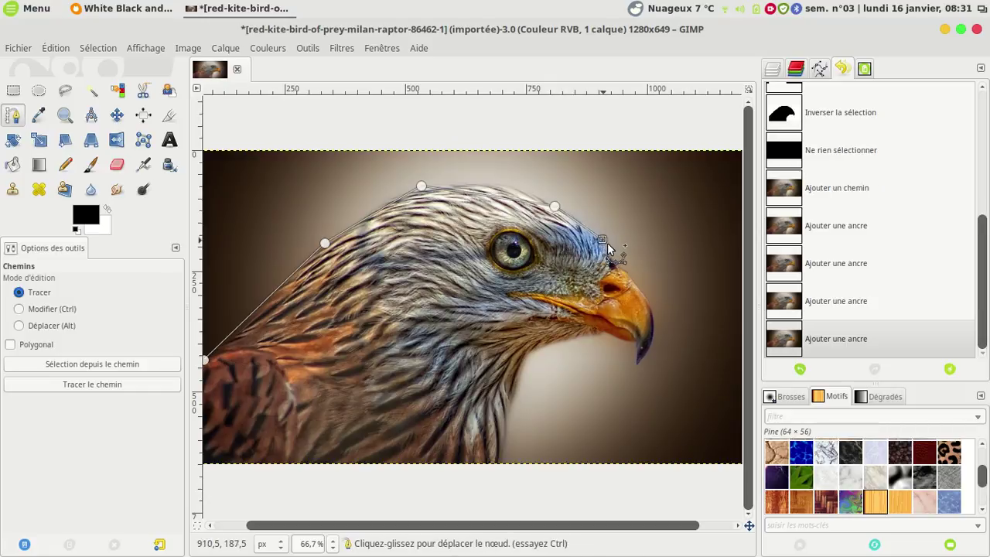
left_click(613, 261)
left_click(649, 301)
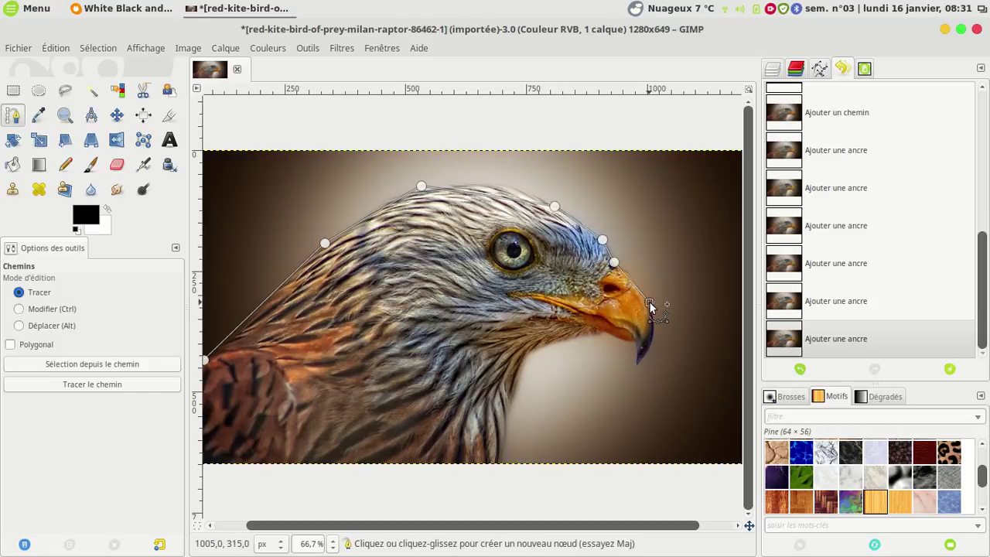
Continue the path around the beak tip, throat and lower image edge, and close it at its first anchor
left_click_drag(636, 363, 528, 351)
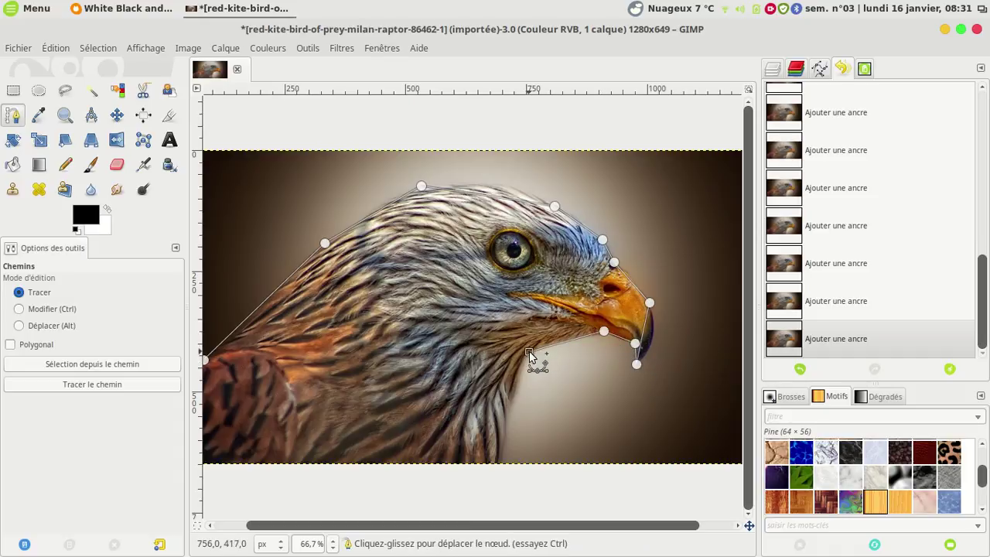
left_click(499, 462)
left_click(205, 463)
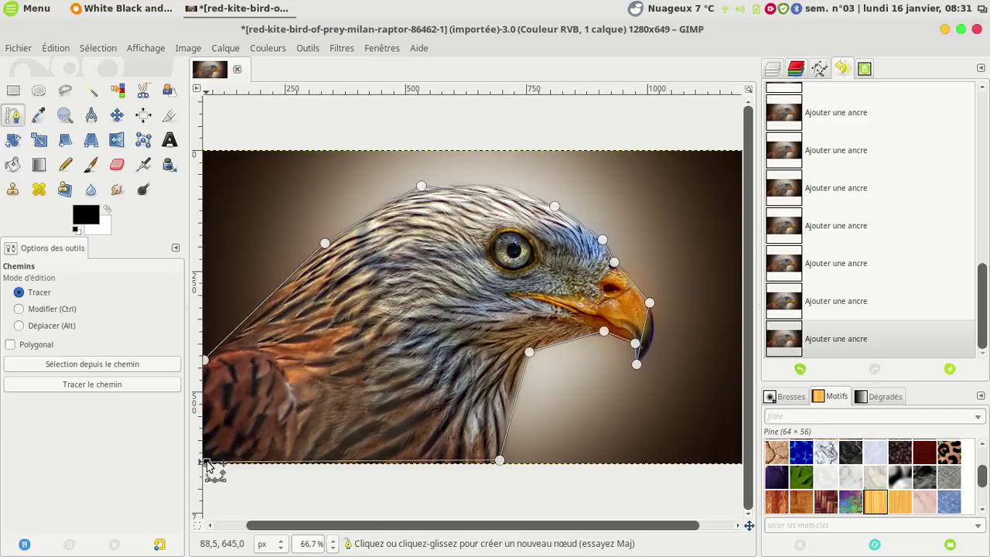
key("ctrl")
left_click(205, 362, "ctrl")
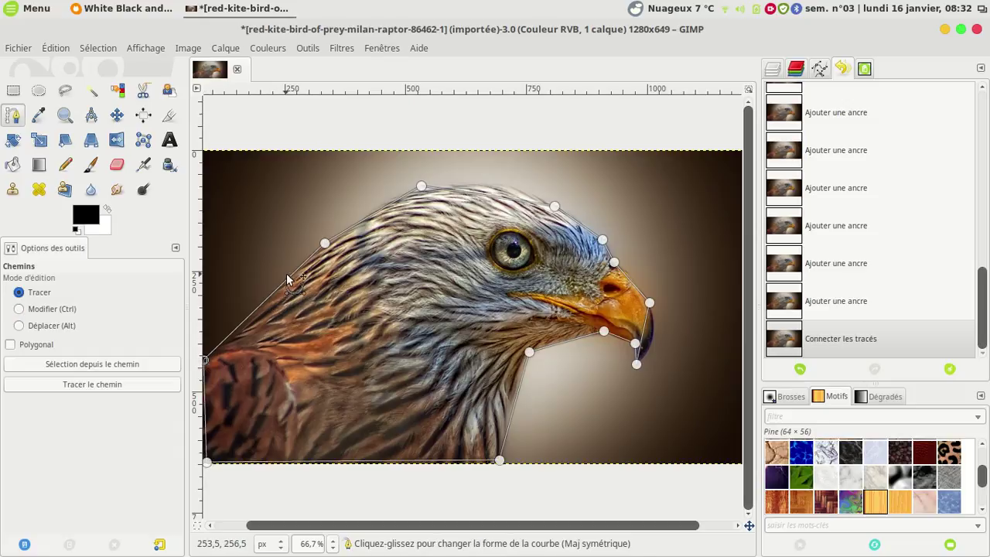
Curve the path segment along the nape and adjust its handles to follow the back of the head
mouse_move(362, 220)
left_mouse_down()
mouse_move(360, 203)
mouse_move(288, 192)
mouse_move(328, 194)
mouse_move(366, 215)
mouse_move(357, 206)
left_mouse_up()
left_click_drag(403, 175, 413, 195)
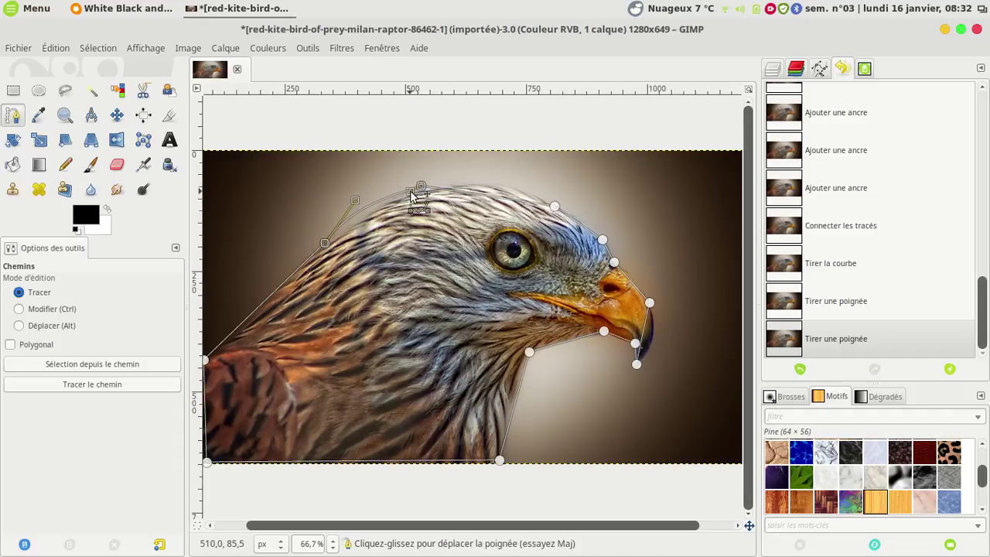
left_click_drag(353, 206, 375, 206)
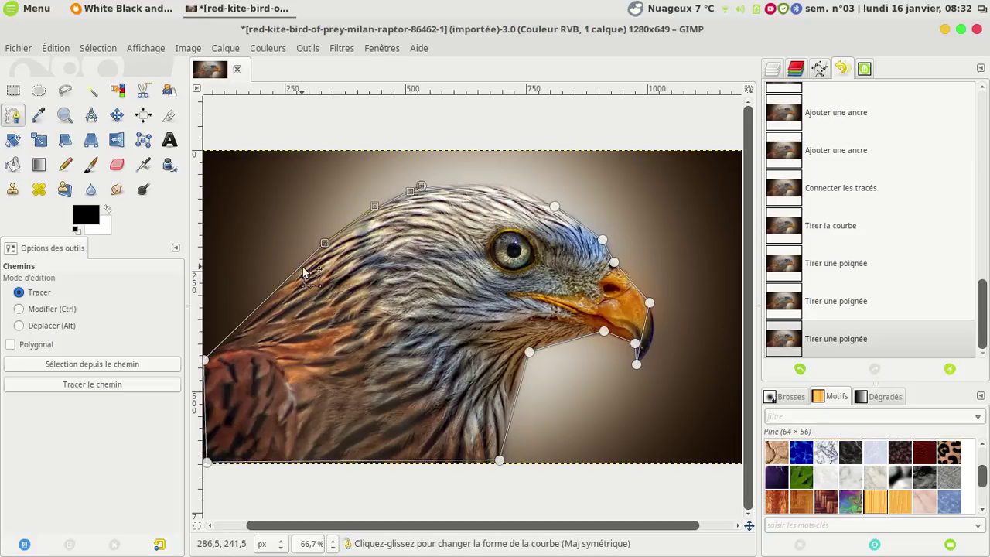
Bend the path segments over the crown and forehead to follow the rounded top of the head
mouse_move(490, 202)
left_mouse_down()
mouse_move(483, 194)
mouse_move(497, 183)
left_mouse_up()
left_click_drag(451, 161, 496, 172)
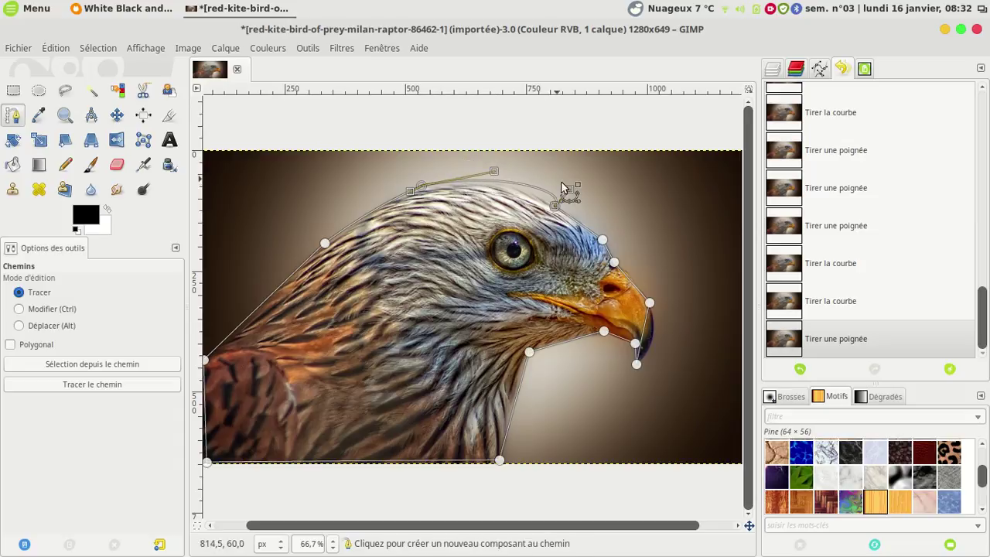
left_click_drag(571, 193, 520, 189)
mouse_move(579, 227)
left_mouse_down()
mouse_move(602, 235)
mouse_move(588, 224)
left_mouse_up()
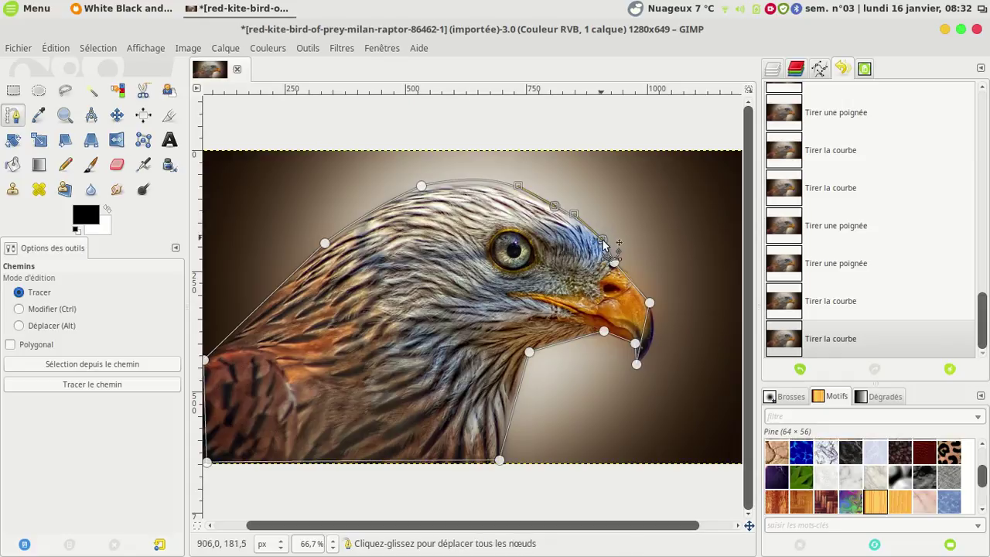
Shape the path around the upper beak and its hooked tip by adjusting the curves, anchors and handles
left_click(638, 292)
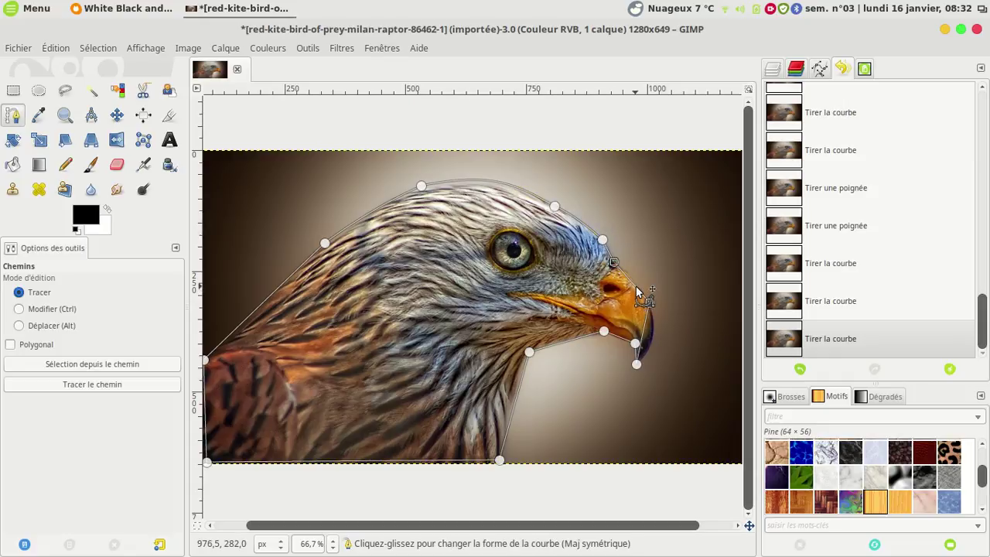
left_click_drag(642, 297, 643, 298)
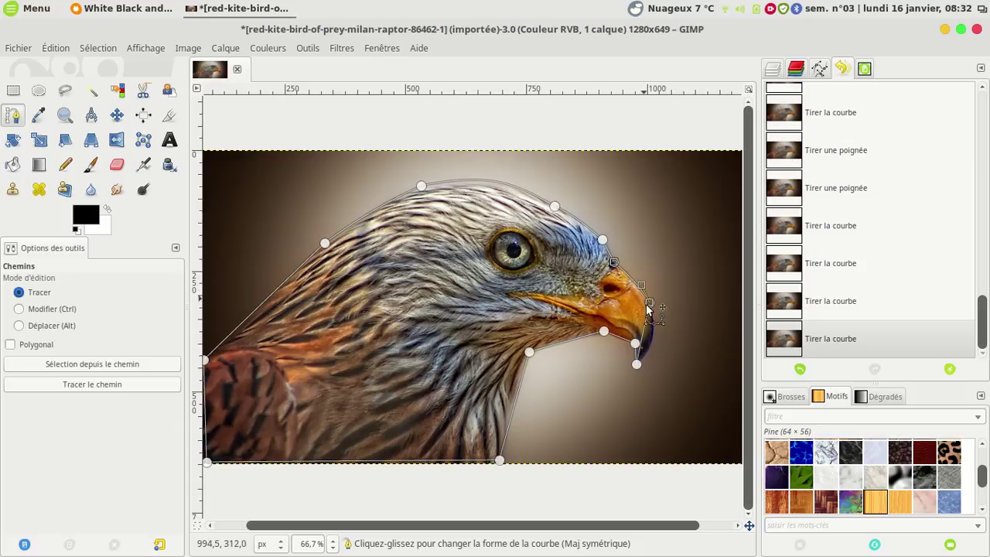
left_click_drag(646, 330, 646, 292)
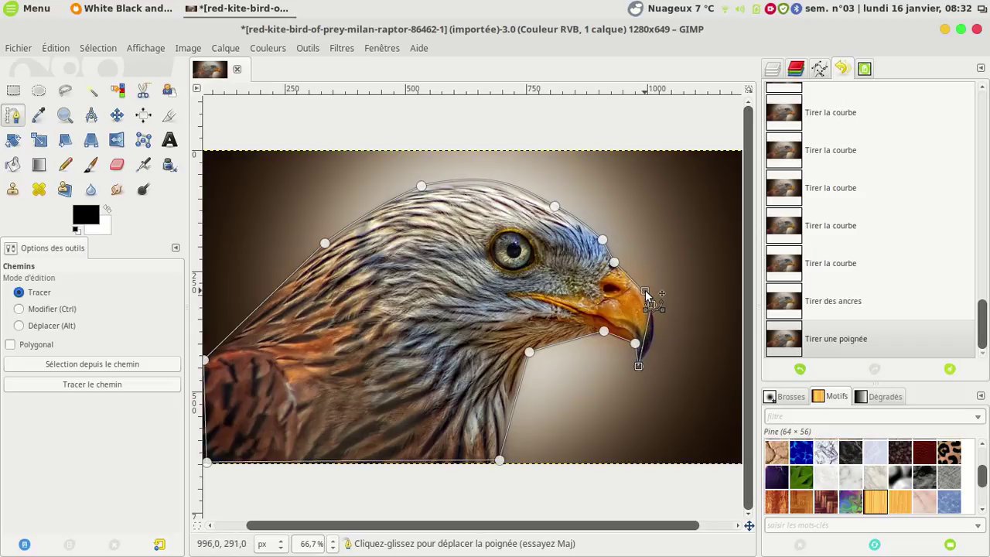
left_click_drag(648, 331, 646, 334)
left_click_drag(639, 368, 640, 369)
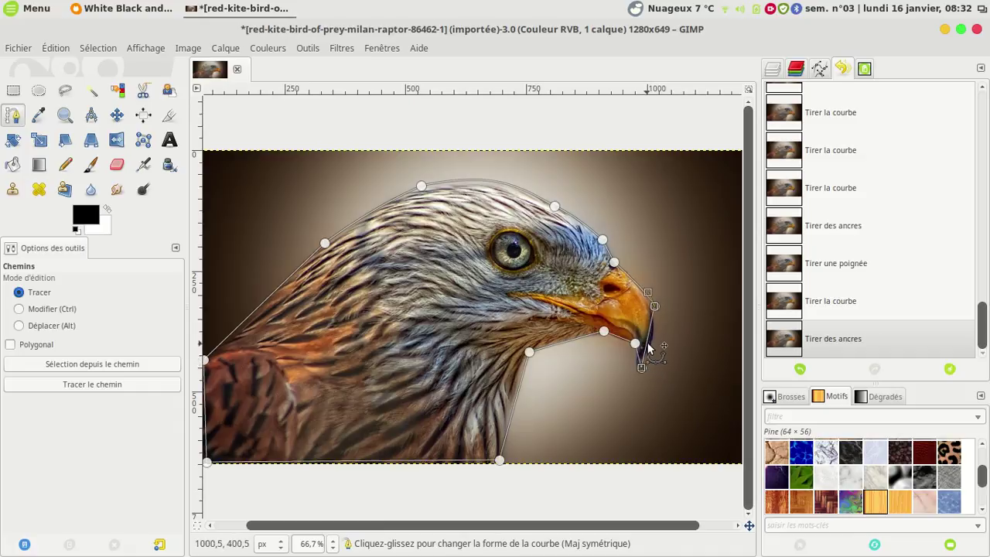
left_click_drag(648, 332, 667, 344)
left_click_drag(657, 311, 651, 311)
left_click_drag(646, 377, 645, 368)
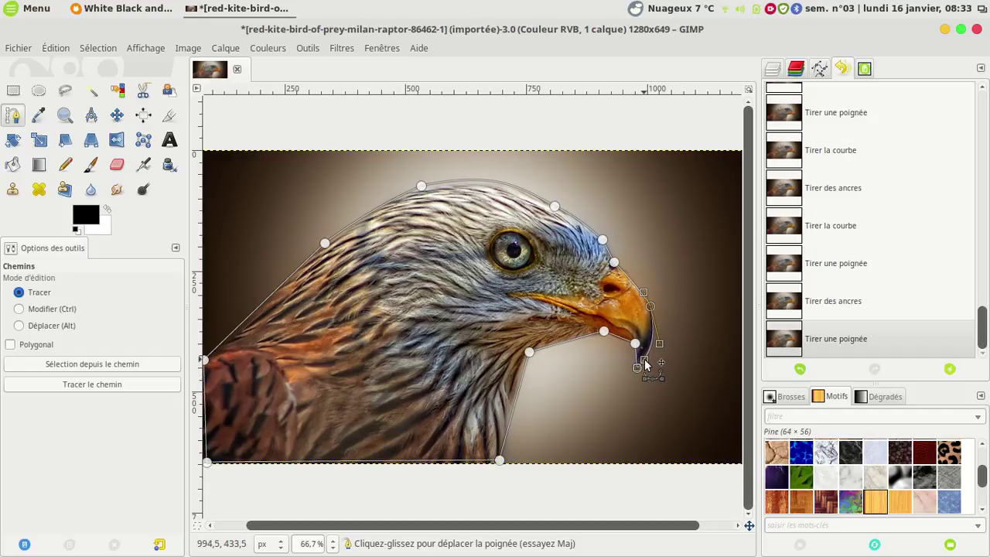
Adjust the path segment down the front of the throat and reposition its end anchors along the feathers
left_click(515, 405)
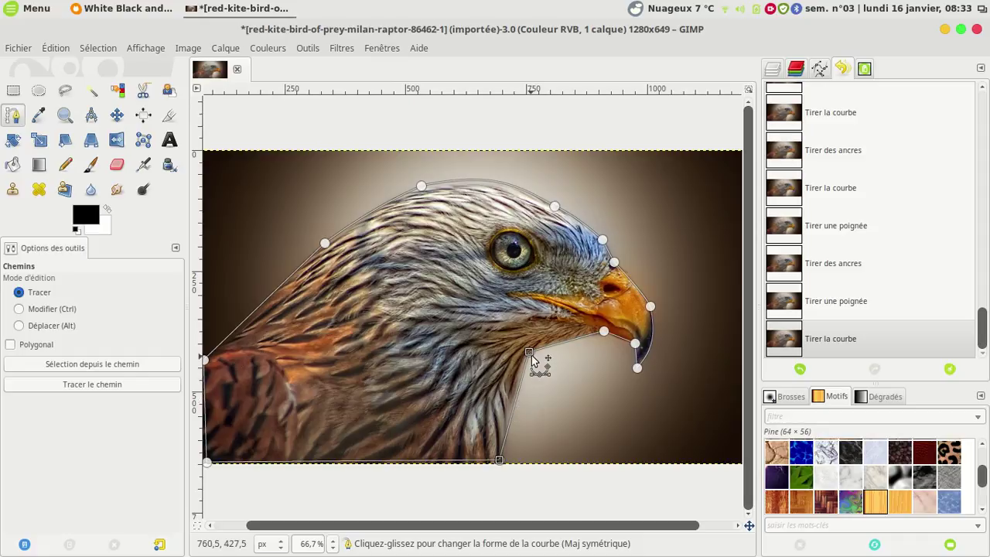
left_click_drag(528, 354, 515, 399)
left_click_drag(496, 462, 499, 462)
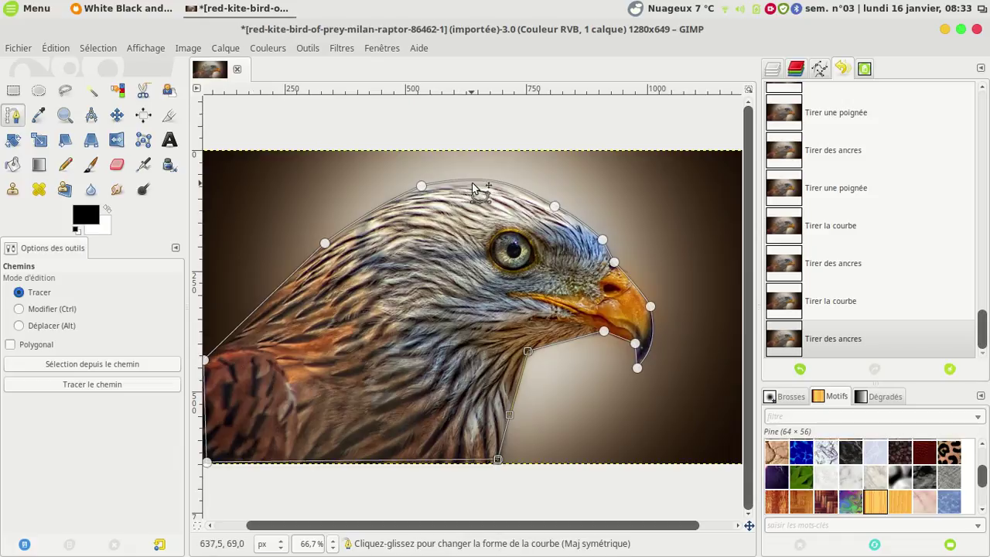
Refine the path's curves over the crown and along the back of the neck to hug the bird
left_click_drag(481, 188, 476, 188)
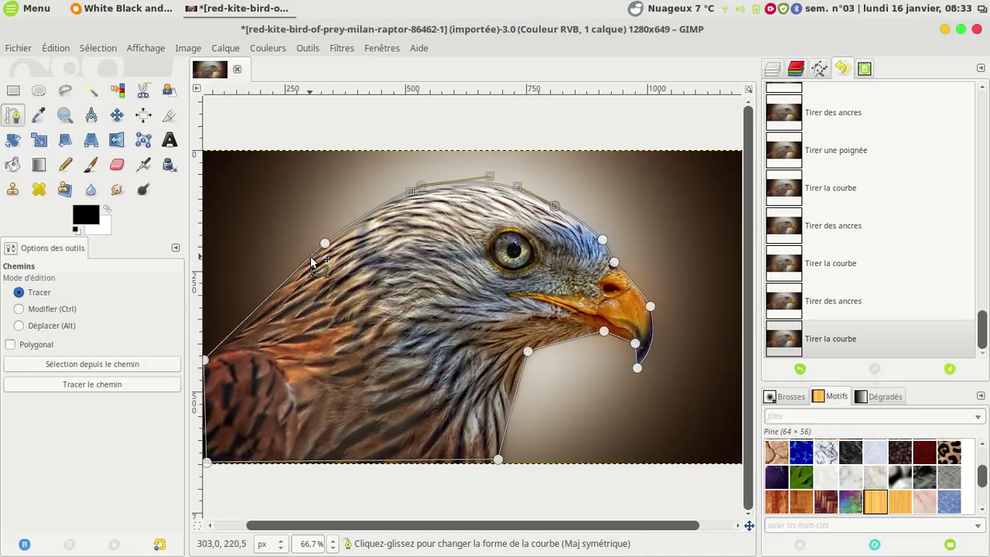
left_click_drag(316, 262, 321, 258)
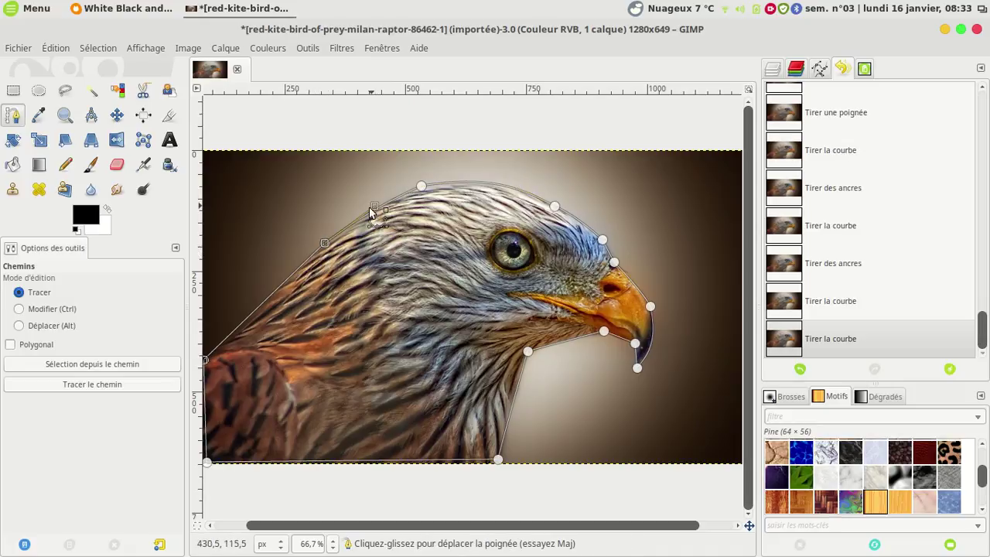
left_click_drag(312, 259, 306, 266)
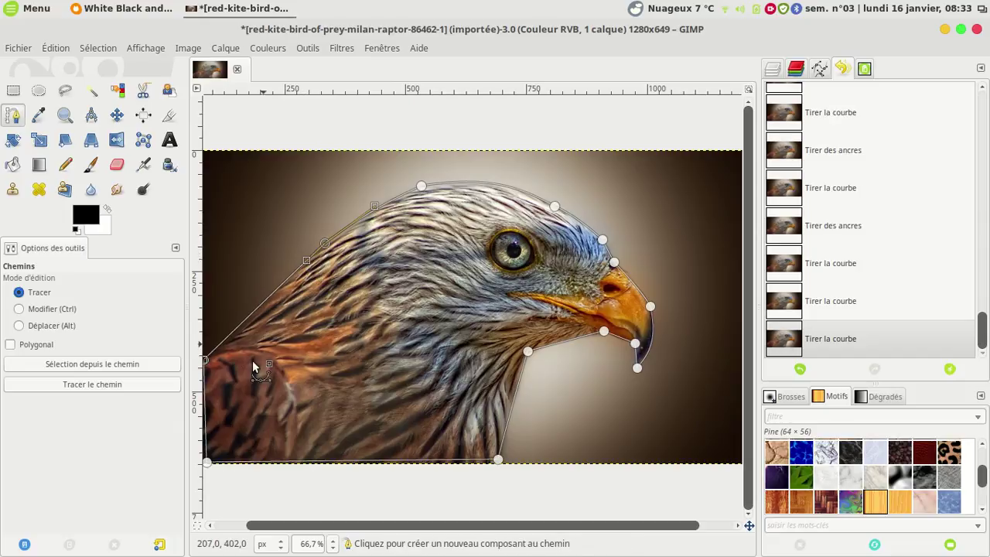
Create a selection from the path, invert it, and erase the background around the bird
left_click(72, 367)
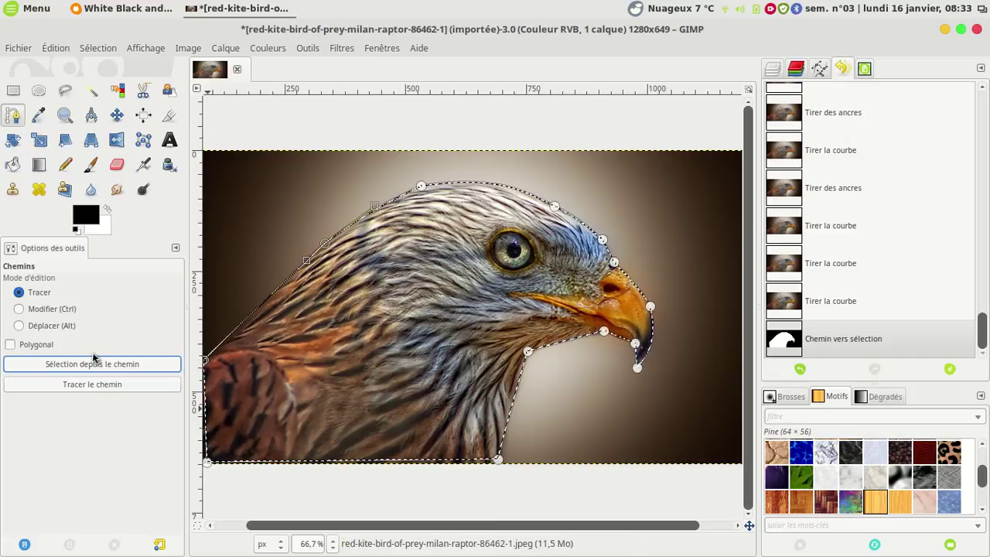
left_click(97, 48)
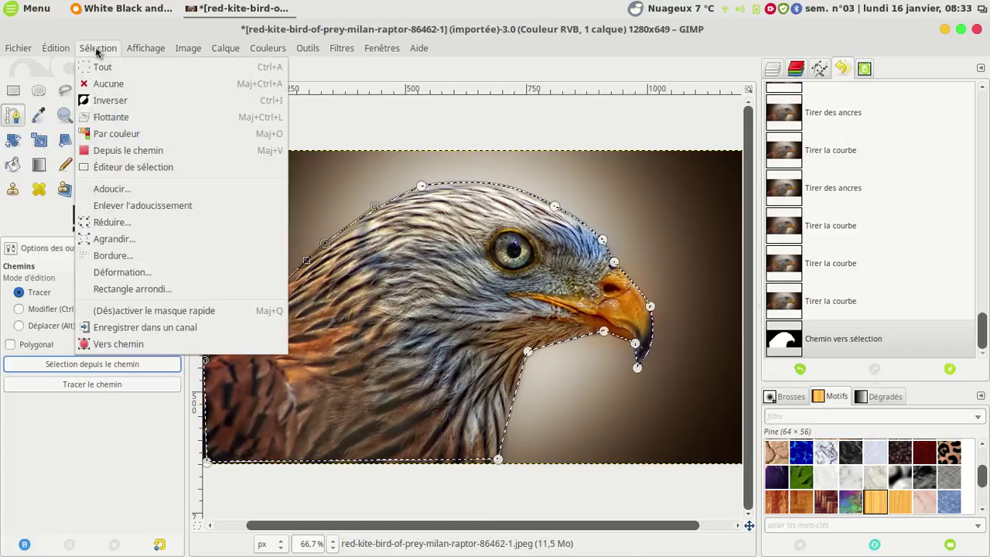
left_click(103, 101)
key("Delete")
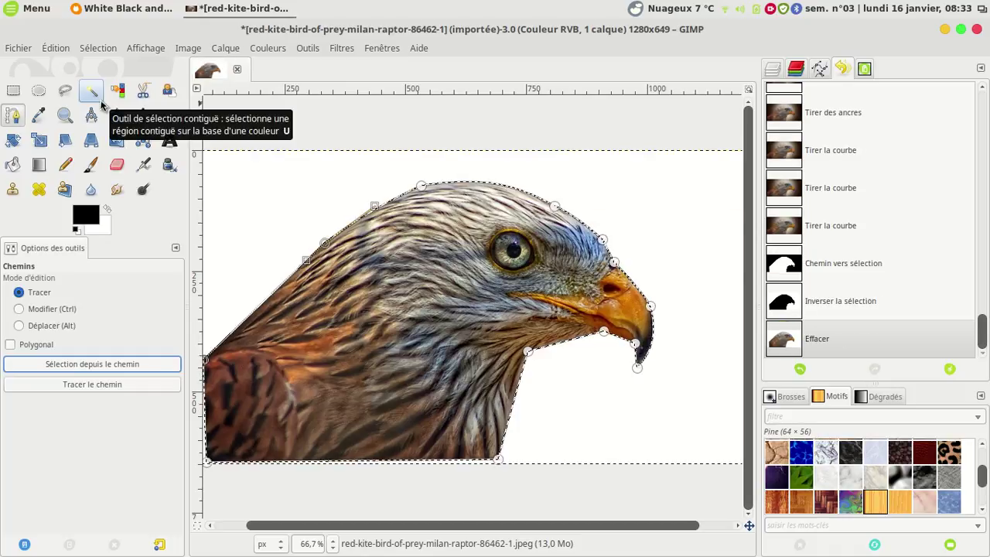